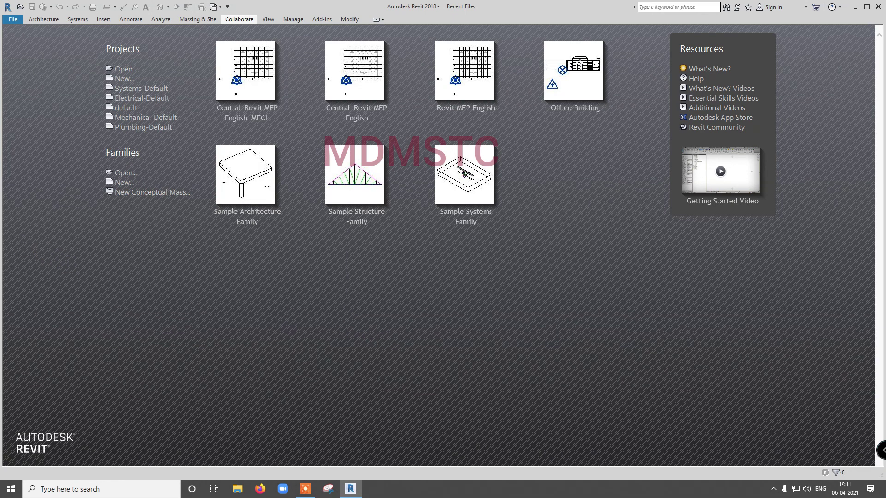
Step: Check the username set in the general program options, then close the options
click(13, 19)
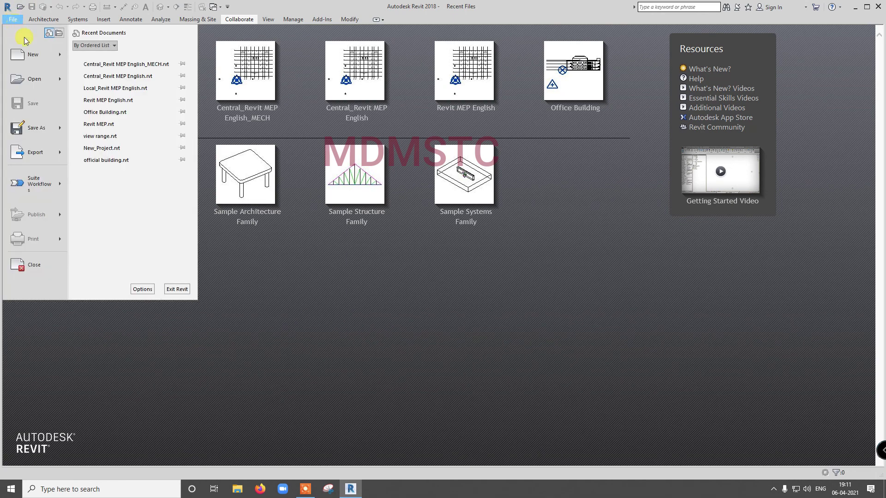
click(142, 289)
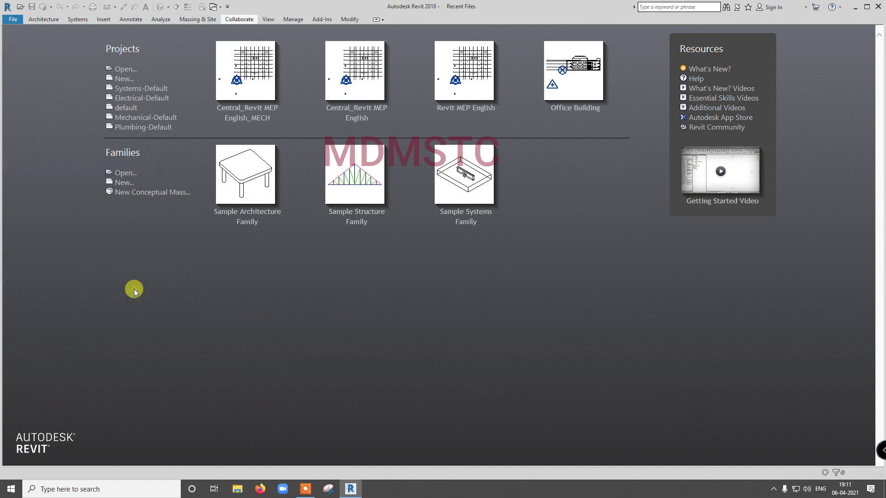
click(337, 129)
drag(337, 129, 295, 127)
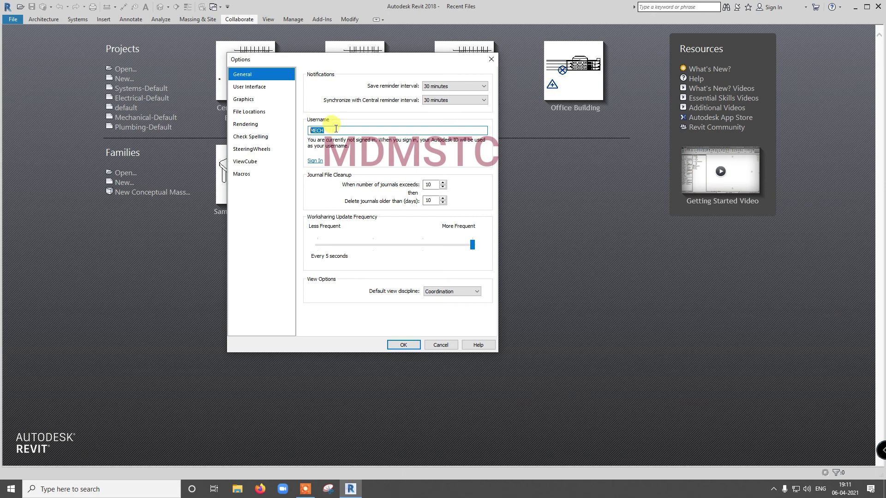
click(396, 344)
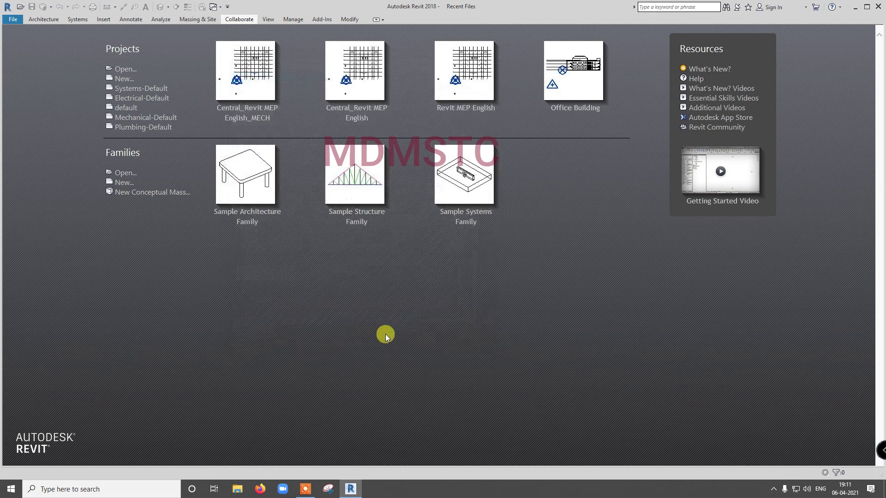
Step: Open the Central_Revit MEP English project with both Detach from Central and Create New Local turned off
click(124, 70)
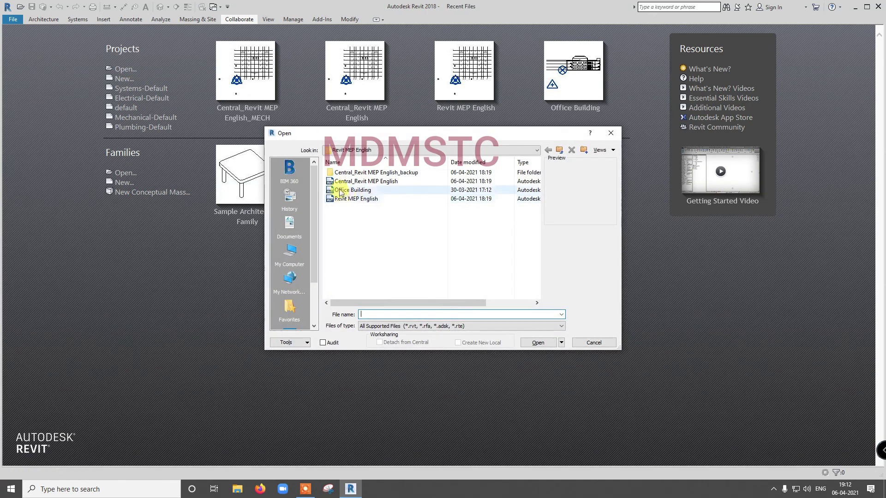
click(356, 182)
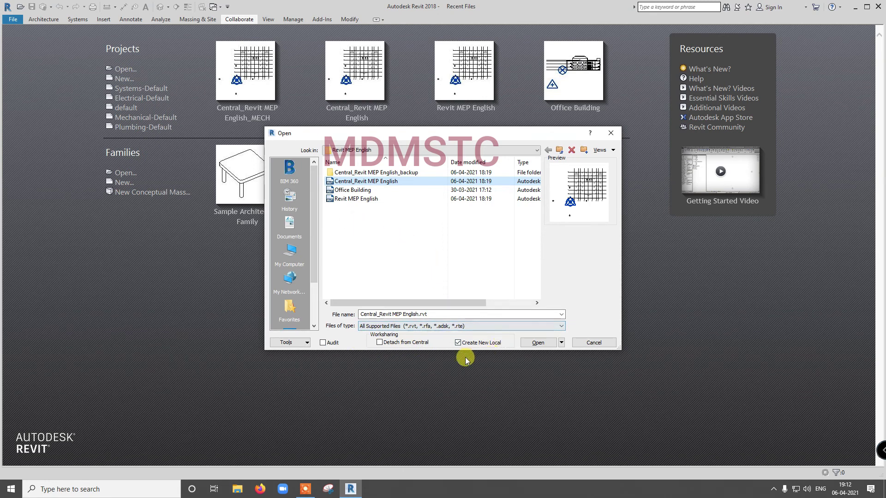
click(362, 201)
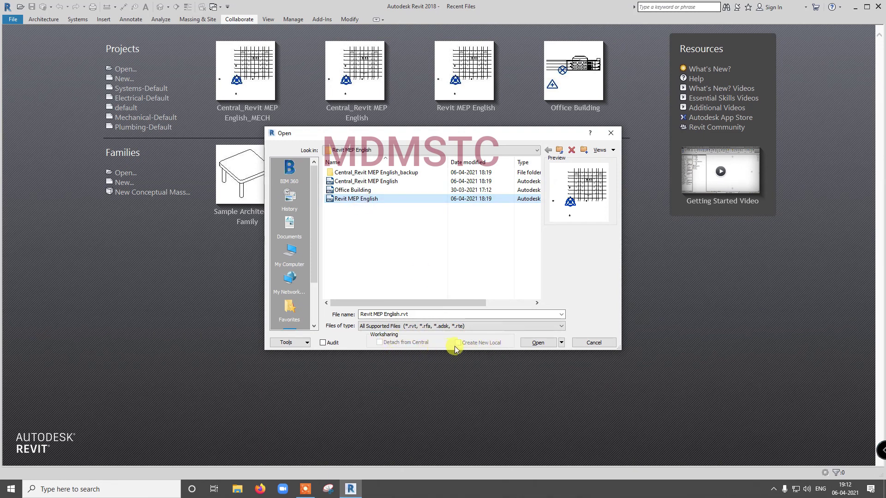
click(369, 182)
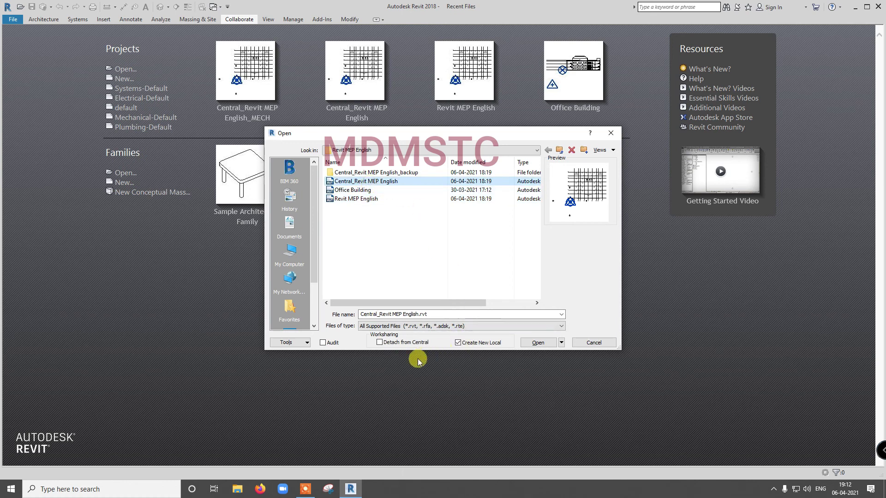
click(379, 343)
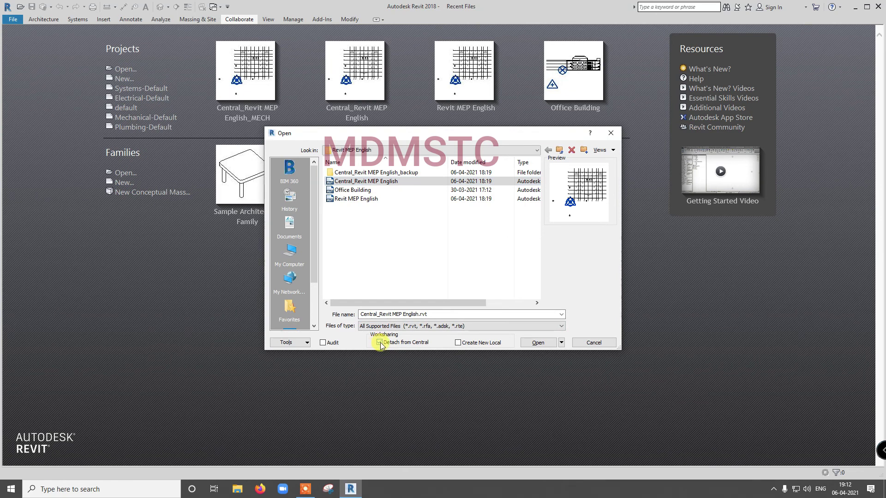
click(457, 343)
click(458, 344)
click(402, 343)
click(457, 343)
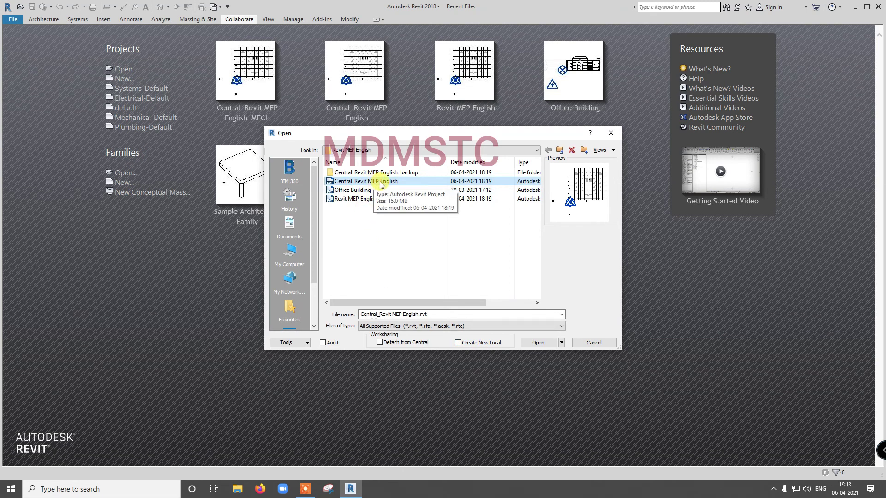
click(535, 342)
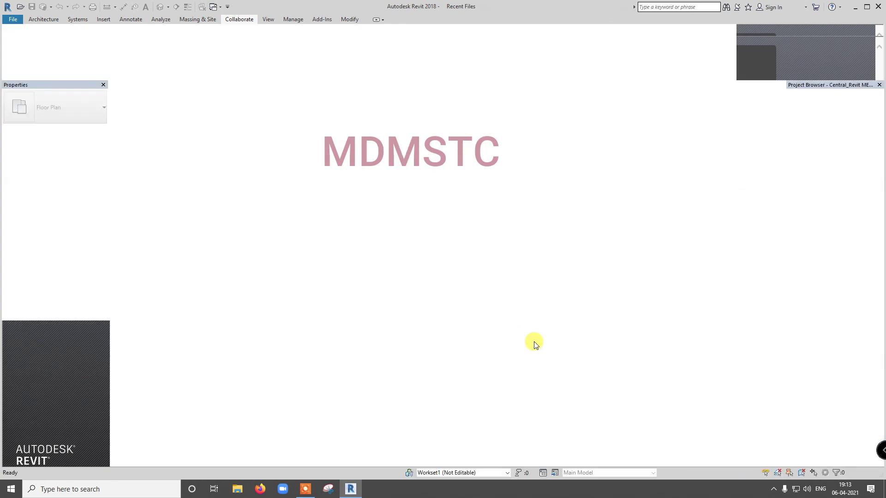
Step: Save the project as a local copy named Local_Revit MEP English.rvt in the Revit MEP English folder
click(10, 20)
mouse_move(55, 133)
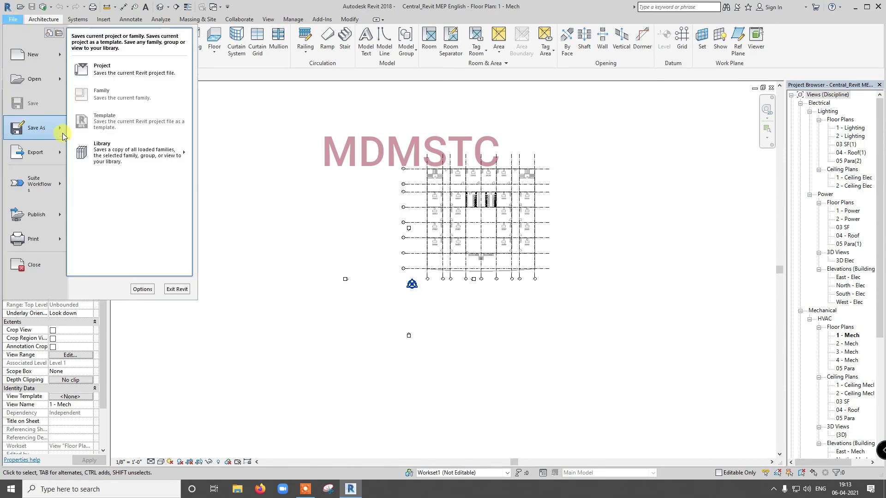
click(106, 82)
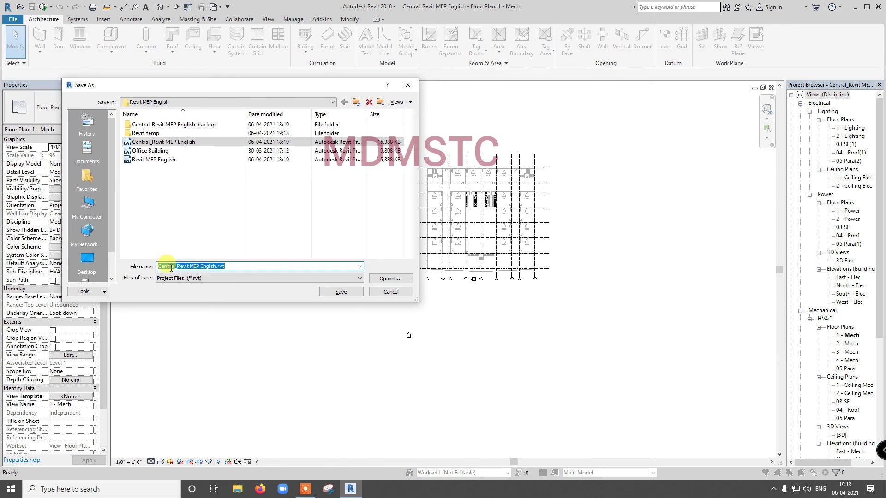
click(171, 267)
key(BackSpace)
key(BackSpace)
key(BackSpace)
key(BackSpace)
key(BackSpace)
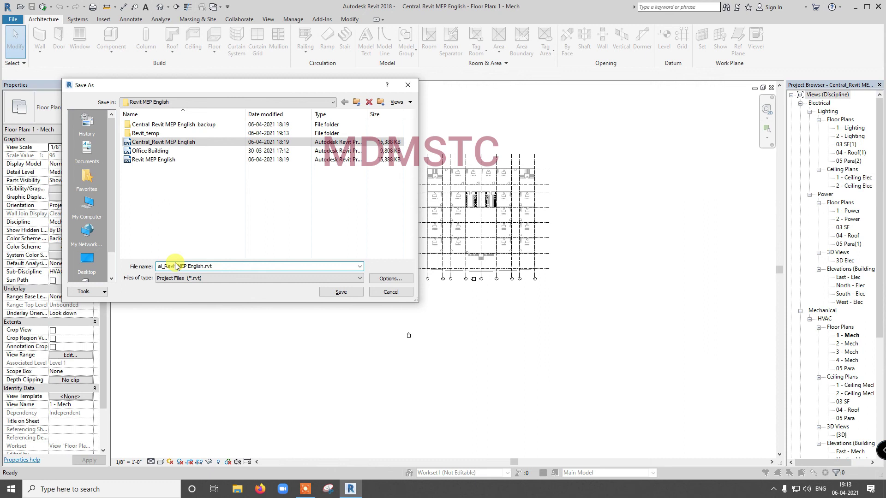
text(Loc)
key(Tab)
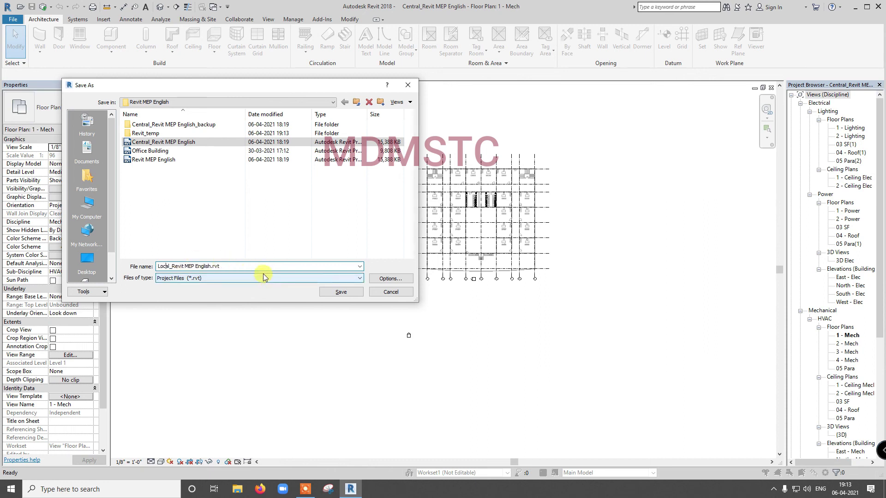
click(349, 291)
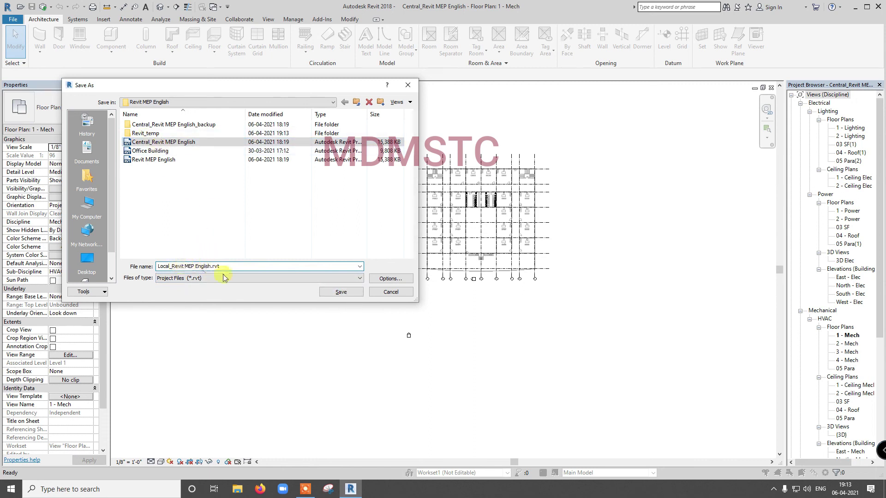
click(327, 292)
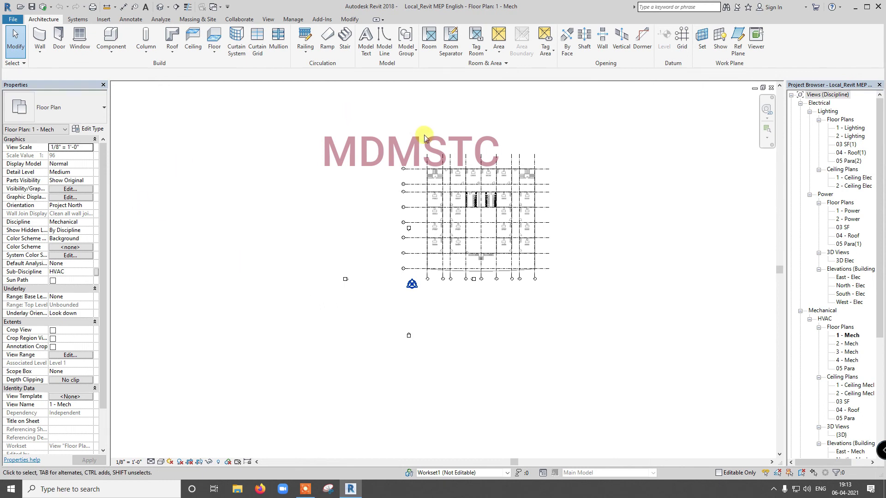
Step: Create a new workset named Mech, visible in all views, and make it the active workset
click(238, 21)
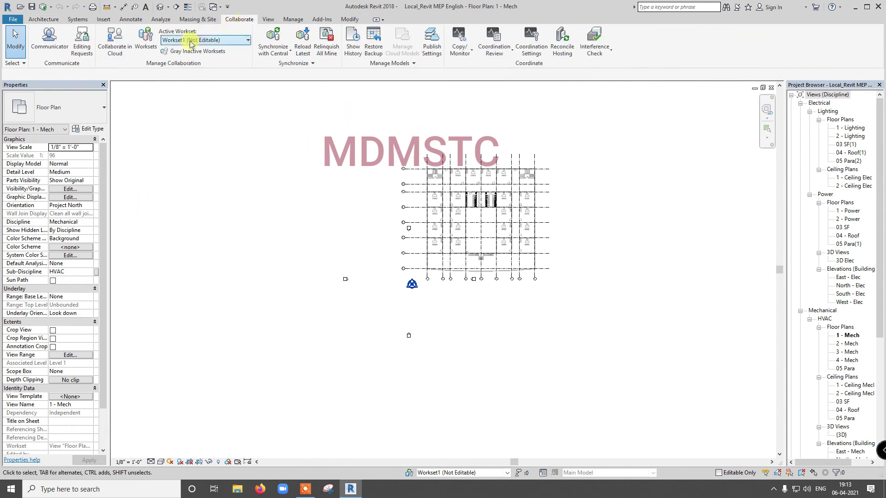
click(145, 40)
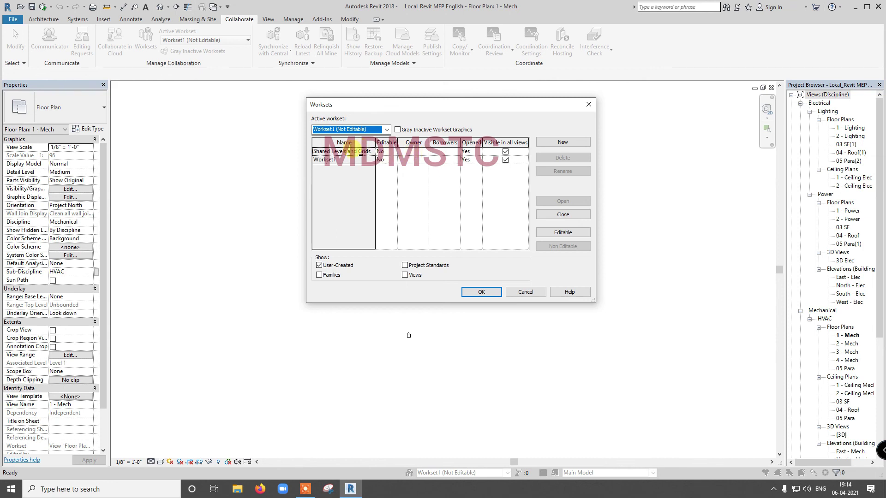
click(546, 144)
text(Mech)
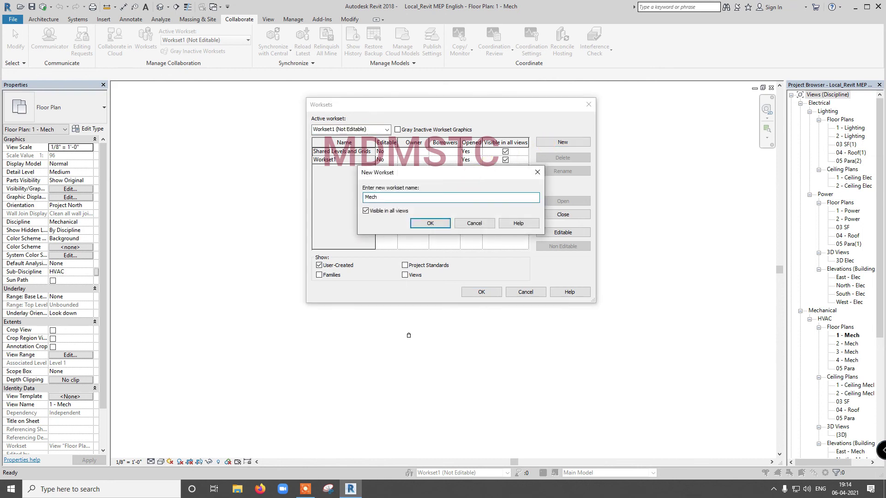
click(430, 223)
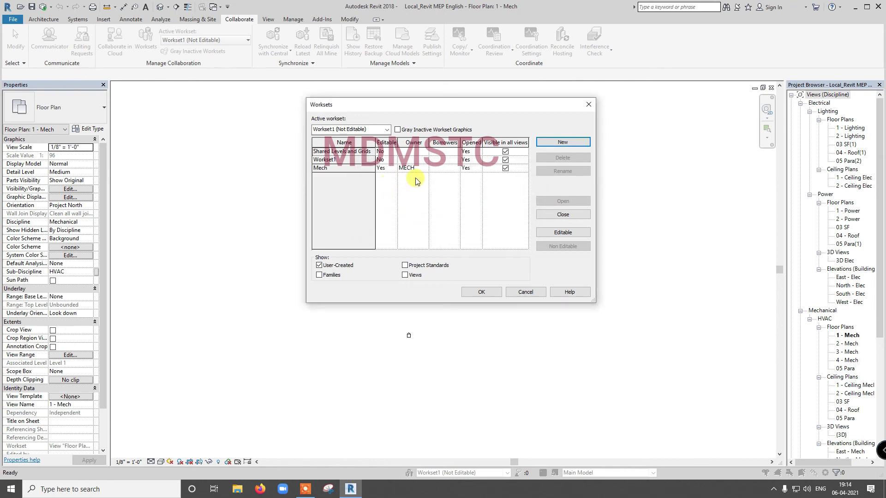
click(490, 294)
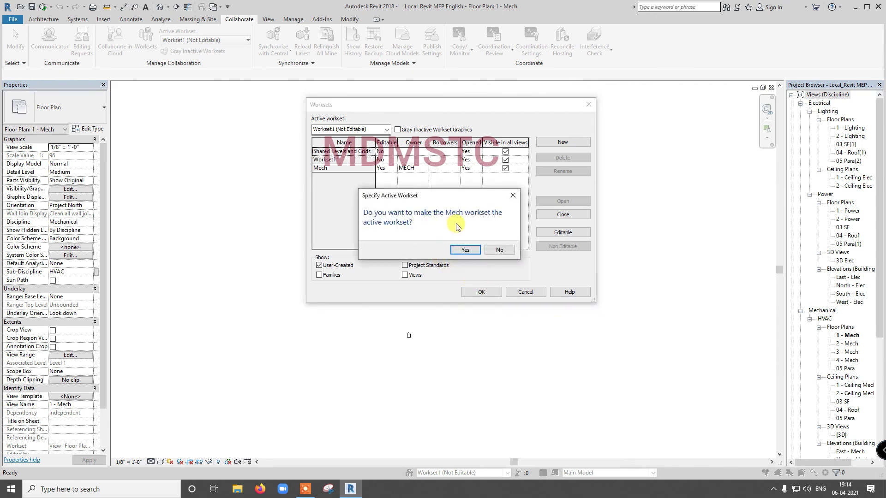
click(466, 250)
Step: Draw a 12" x 12" rectangular duct at 9' offset, running about 60' horizontally between grids C and D, then about 24' down toward grid B
scroll(481, 223, up, 5)
scroll(467, 208, up, 2)
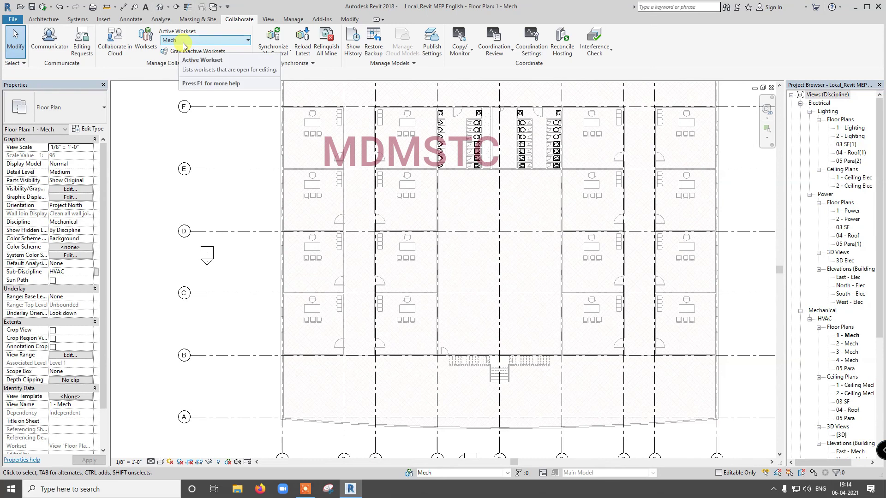
click(77, 20)
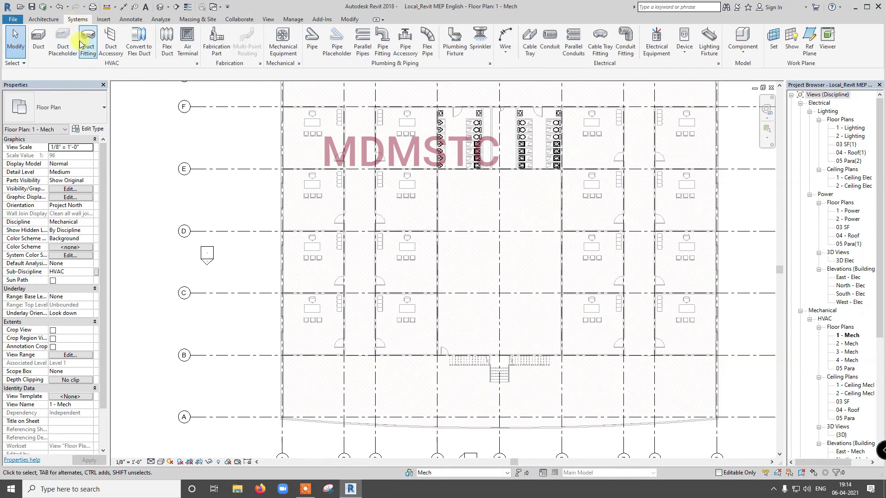
click(38, 41)
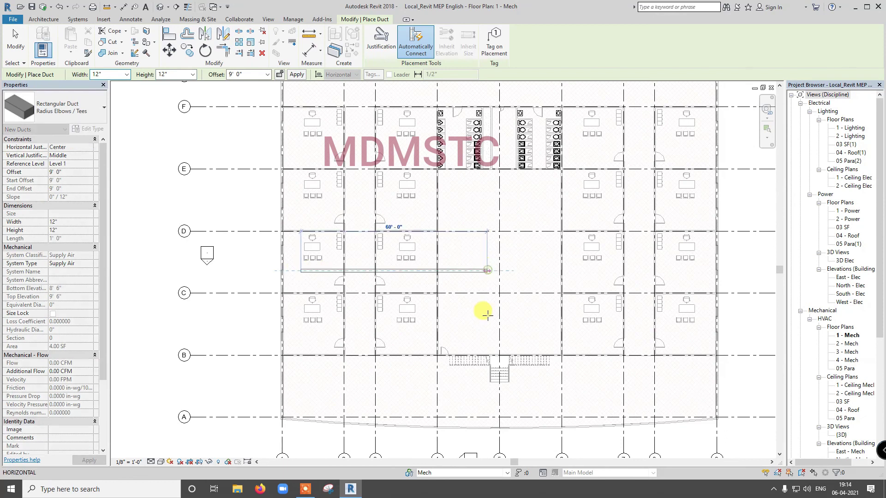
click(488, 345)
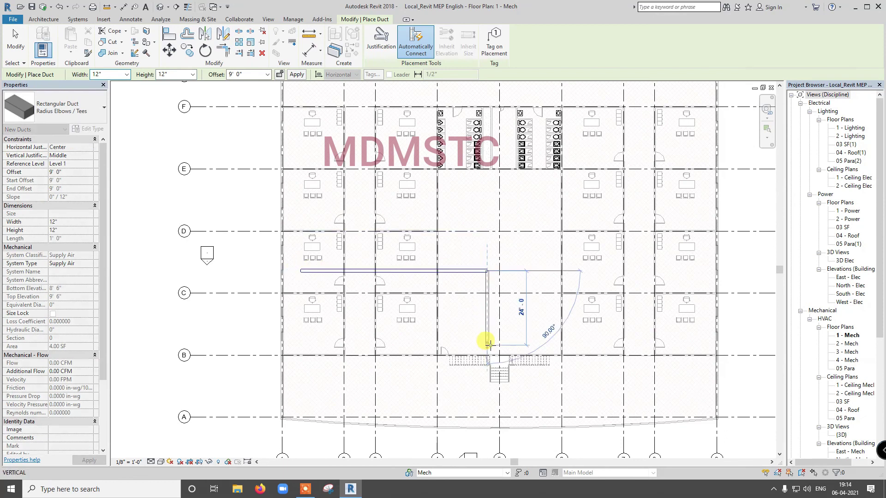
click(487, 344)
key(Escape)
key(Escape)
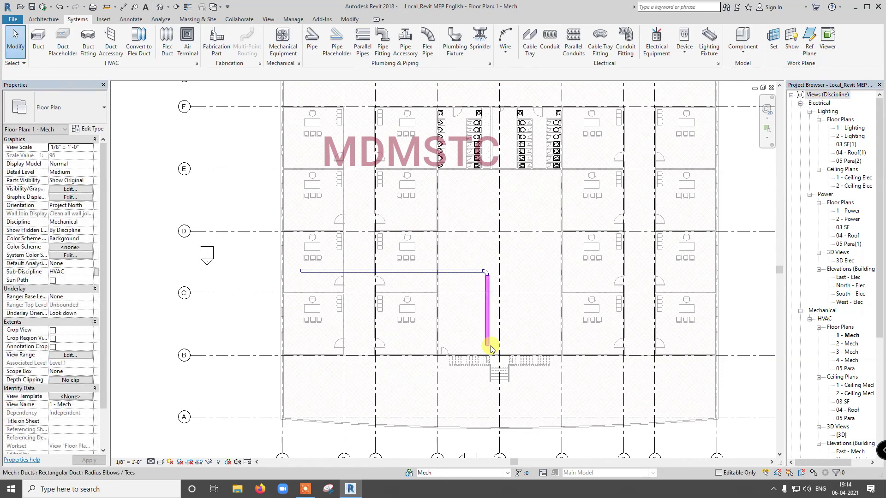
Step: Check the available worksets for the horizontal duct in its identity data, choose Mech, and deselect the duct
click(477, 276)
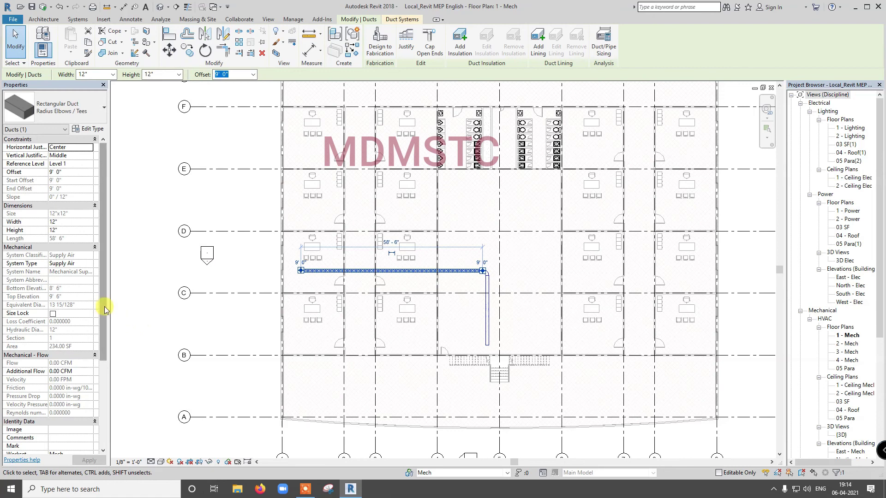
drag(104, 308, 106, 347)
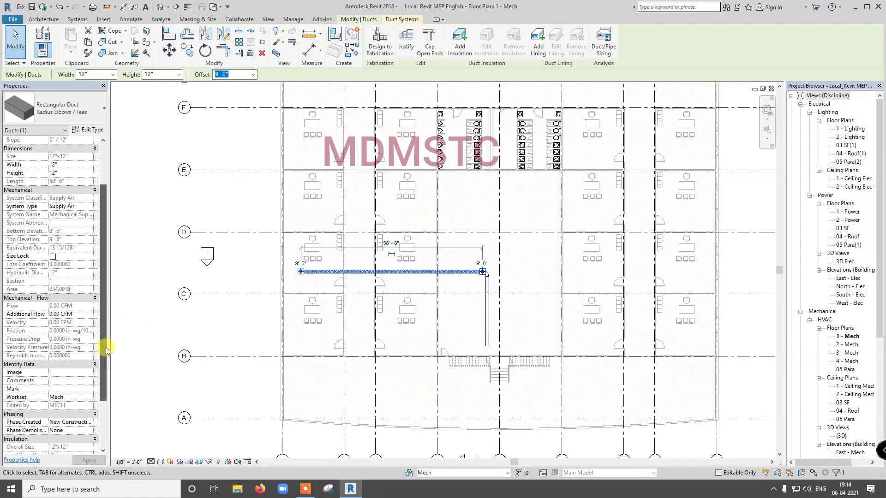
click(90, 401)
click(90, 400)
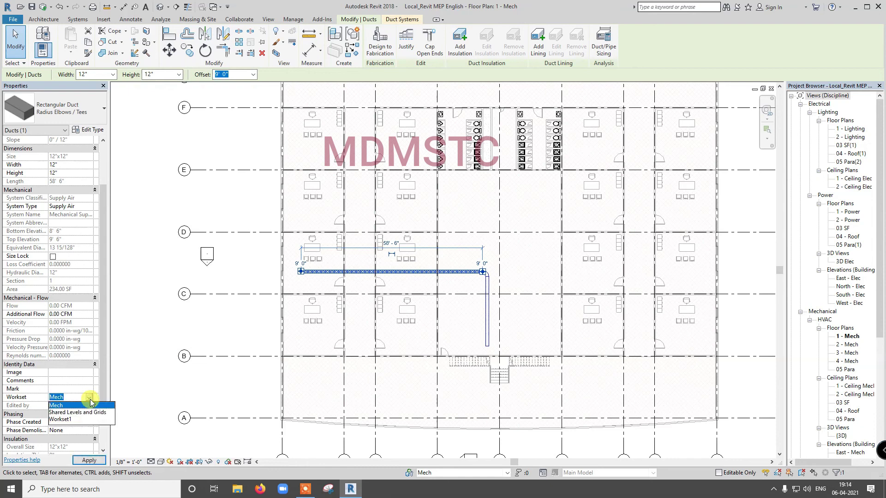
click(91, 405)
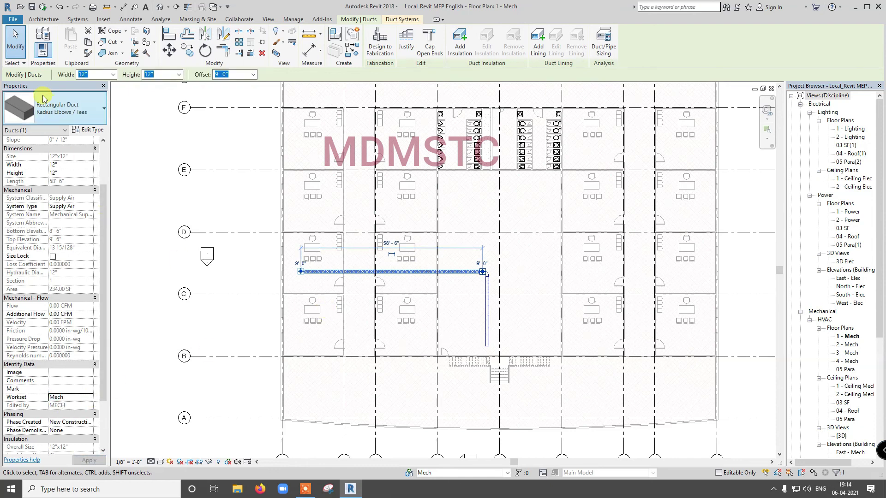
click(20, 46)
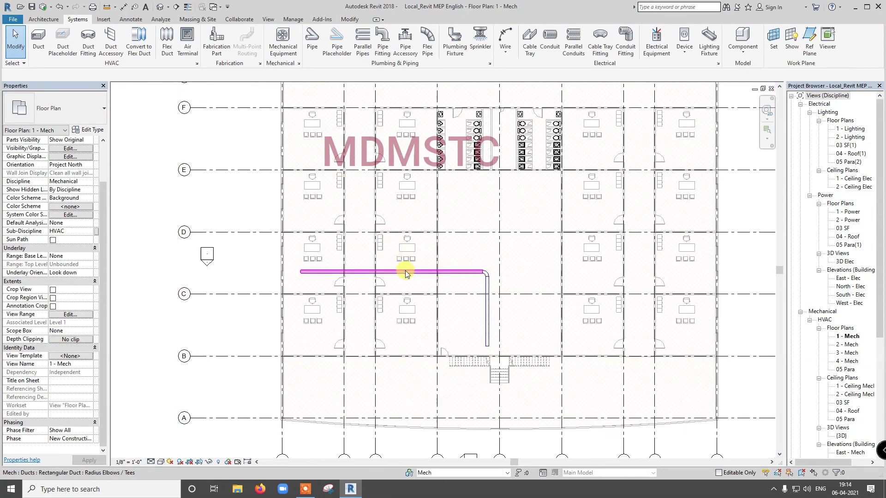
Step: Review the editable status and owner of the Mech workset in the project's worksets list
click(238, 18)
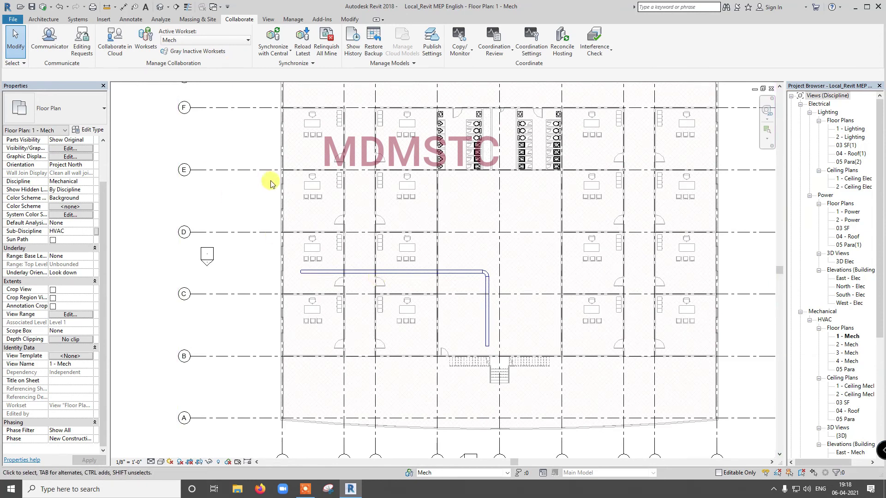
click(145, 39)
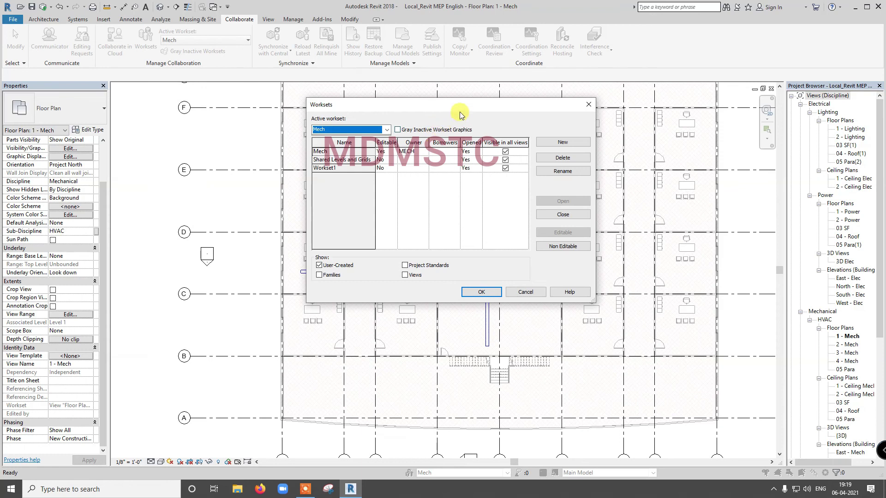
drag(462, 107, 476, 117)
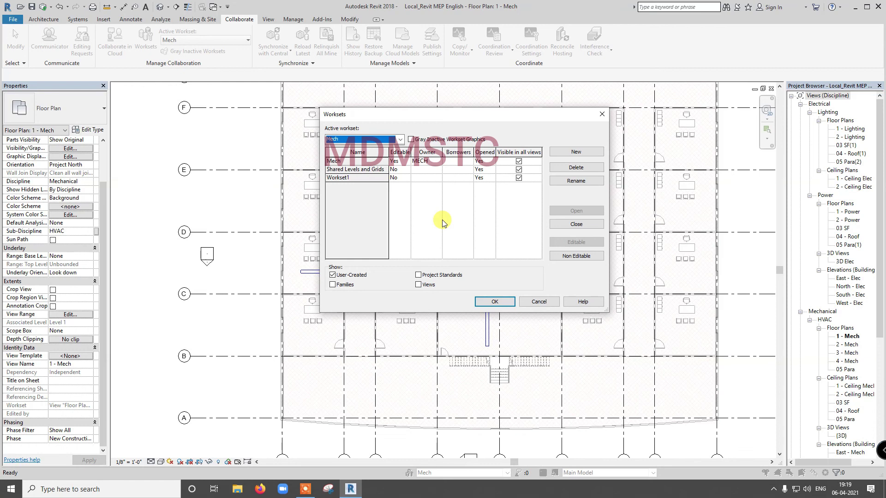
click(493, 304)
click(493, 300)
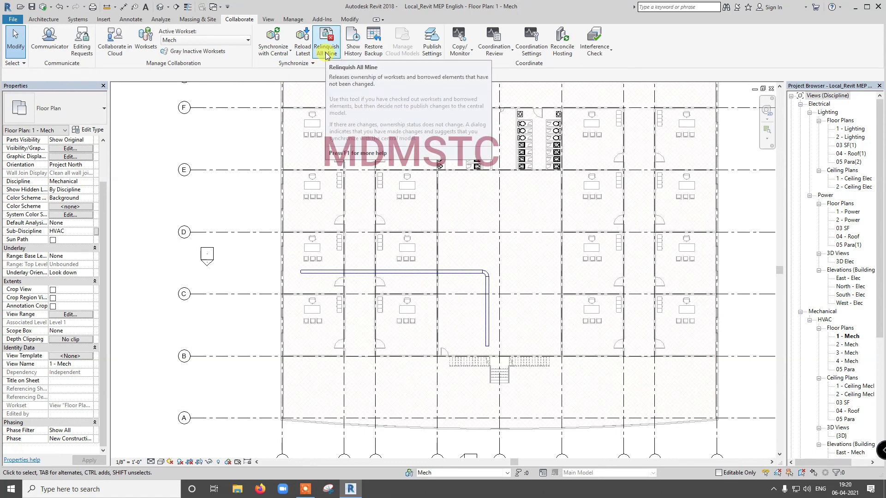
click(146, 46)
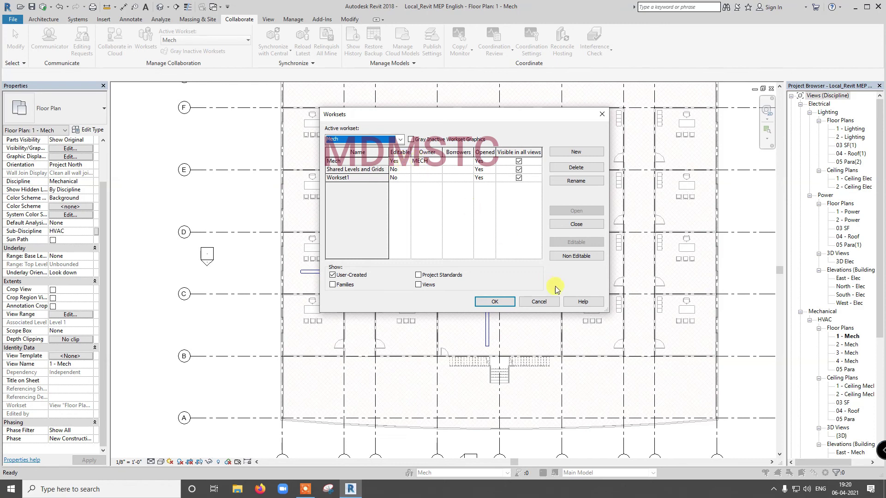
click(542, 302)
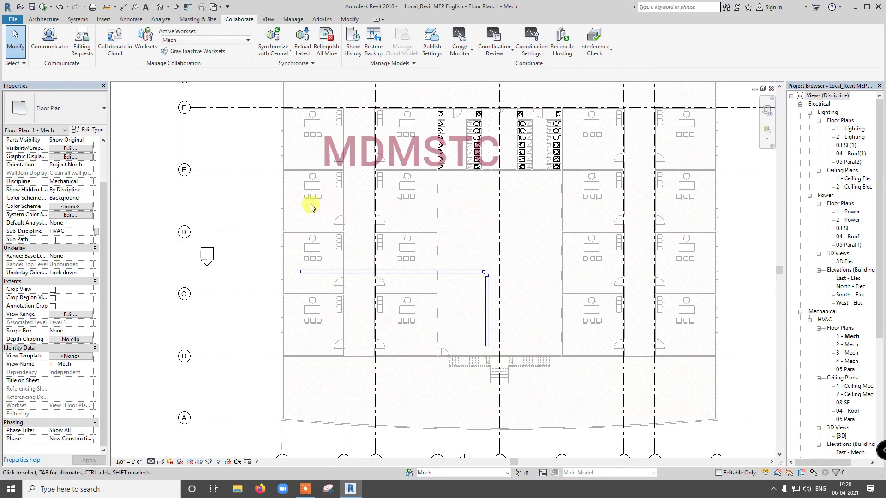
Step: Synchronize the local file with the central model, saving the local file before and after, and relinquish all owned elements and worksets
click(290, 53)
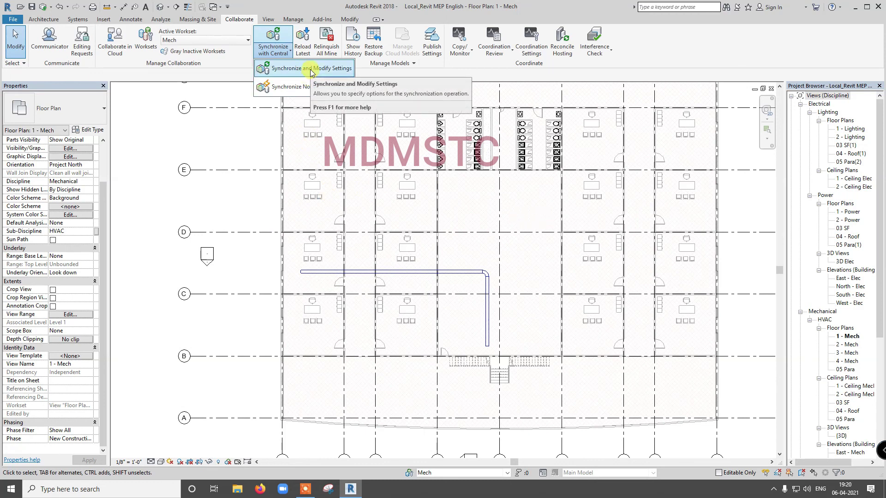
click(294, 86)
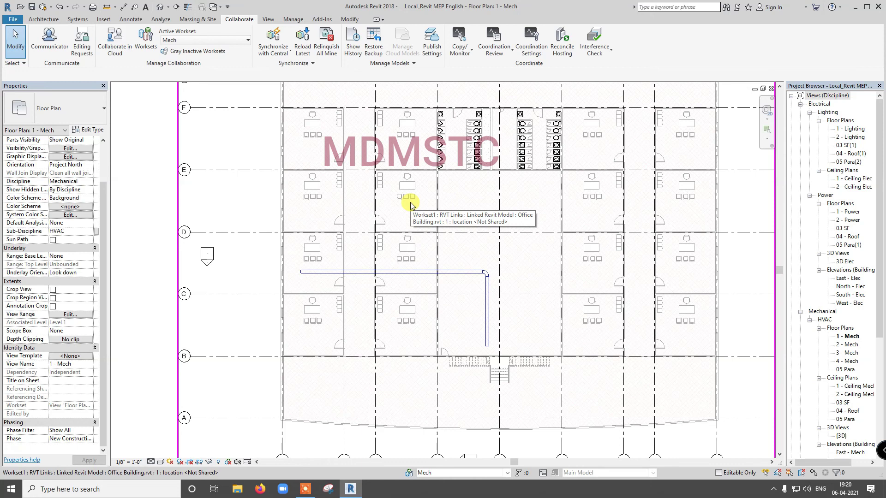
click(273, 51)
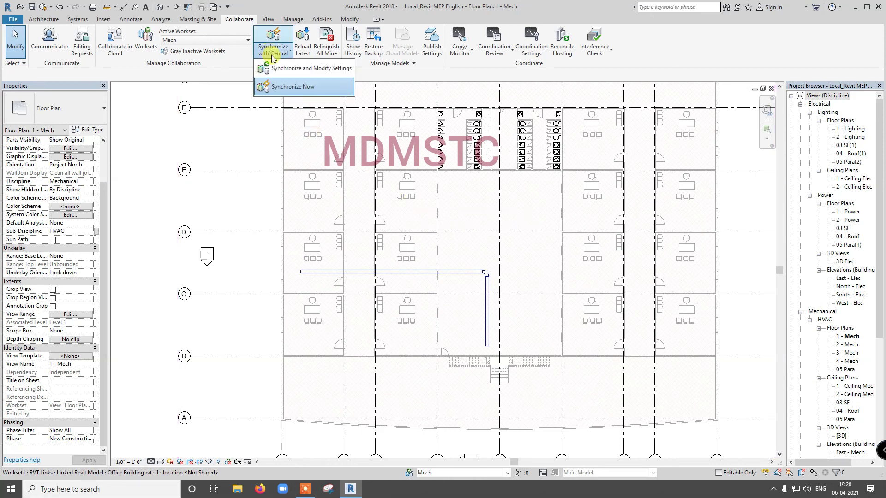
click(279, 68)
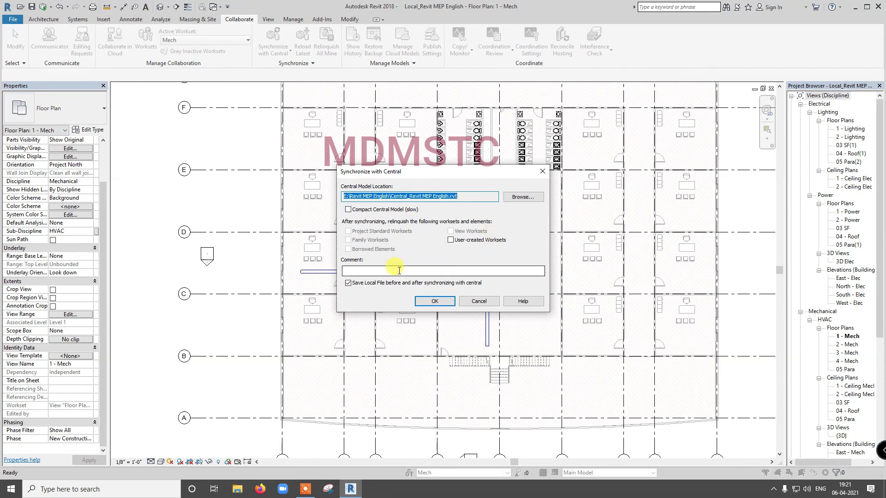
click(431, 302)
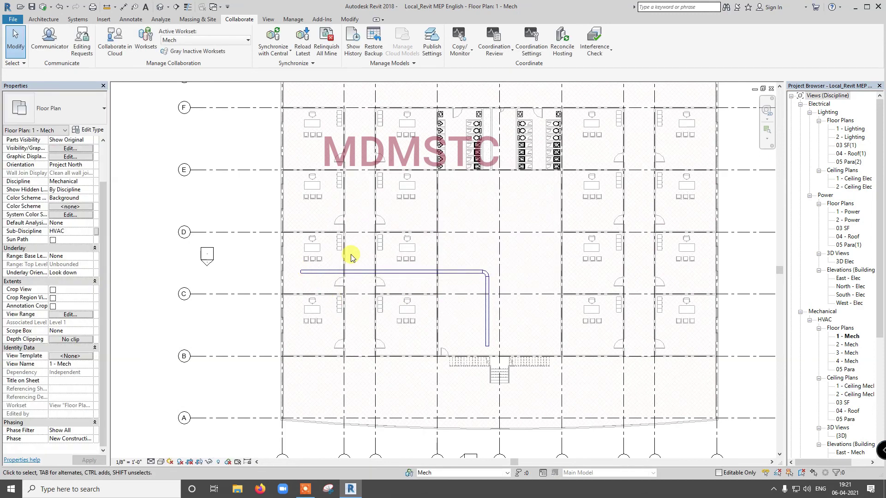
click(327, 49)
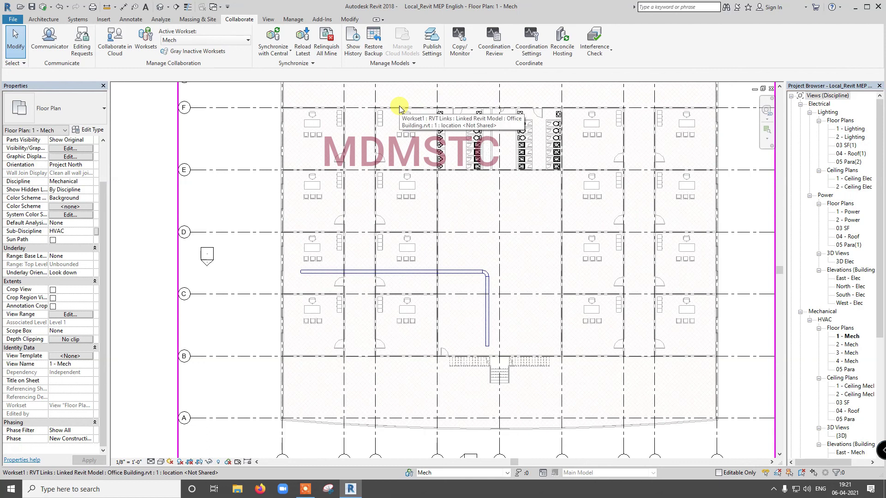
Step: Check the workset ownership and close the local project, keeping ownership of its elements and worksets
click(156, 44)
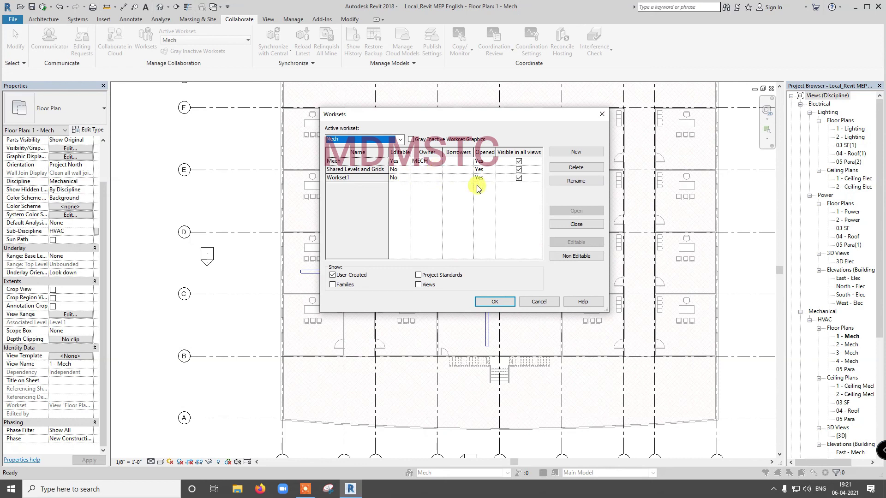
click(539, 300)
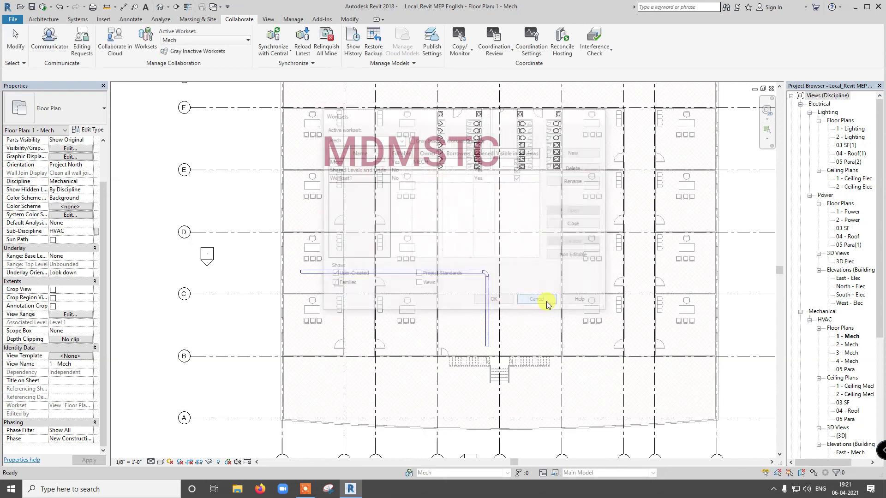
click(771, 88)
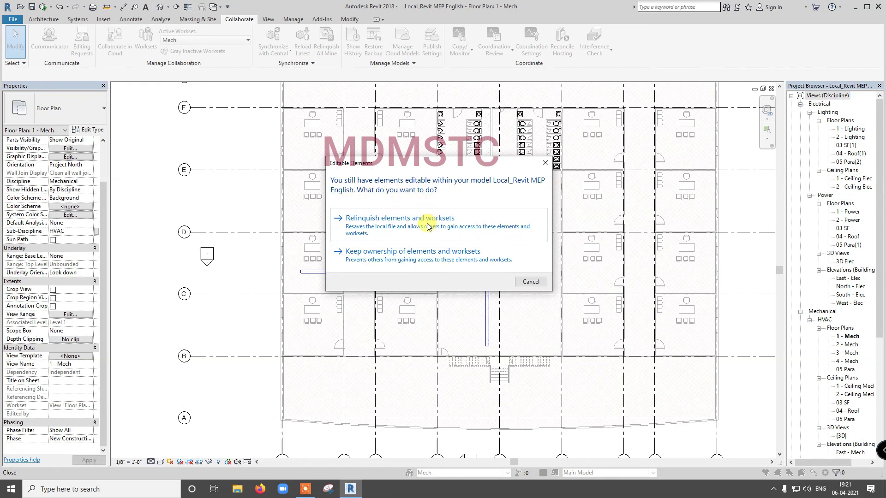
click(381, 256)
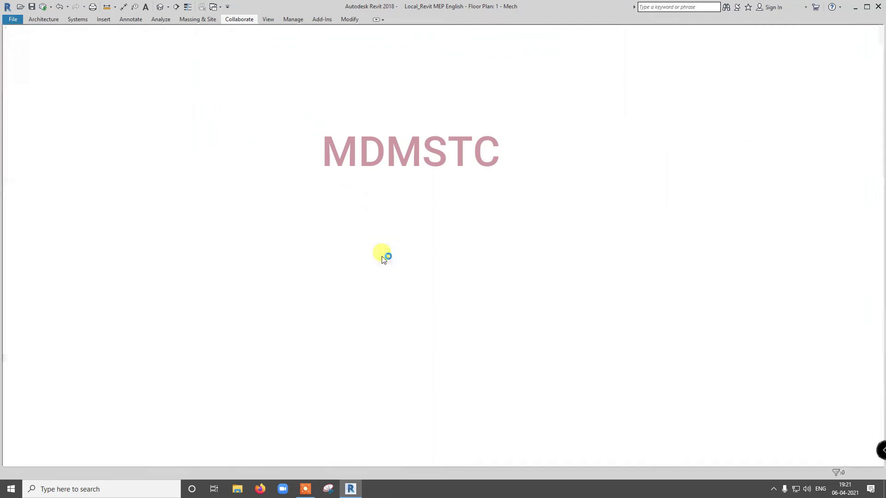
Step: Change the Revit username from the mechanical user to EL in the general options
click(13, 20)
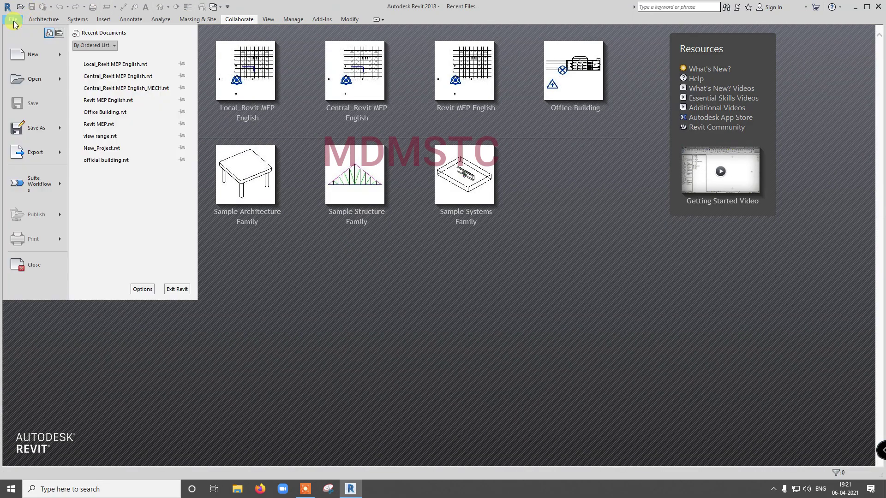
click(142, 289)
double_click(333, 130)
text(MECH)
drag(333, 130, 298, 128)
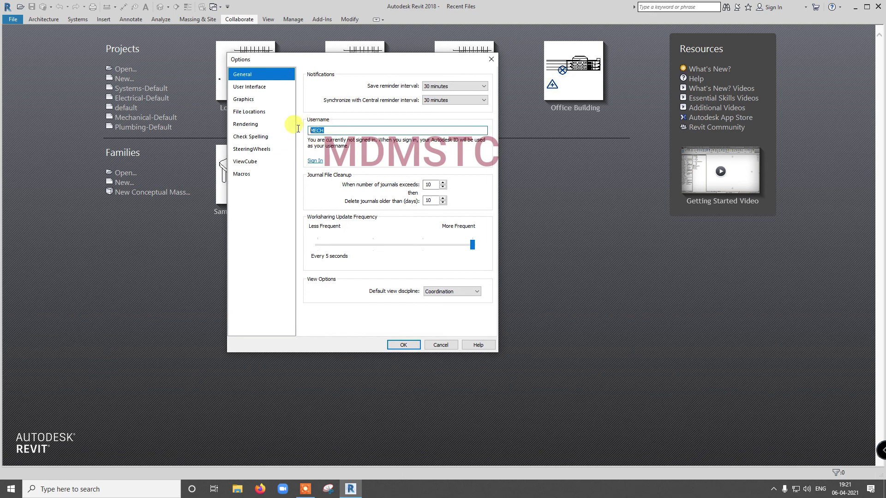
text(EL)
click(411, 344)
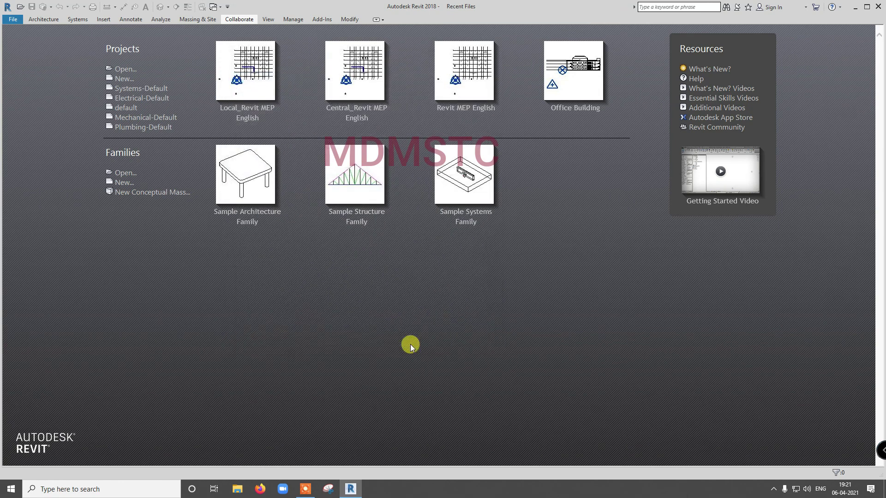
Step: Open Central_Revit MEP English.rvt from the Revit MEP English folder without creating a new local file
click(127, 70)
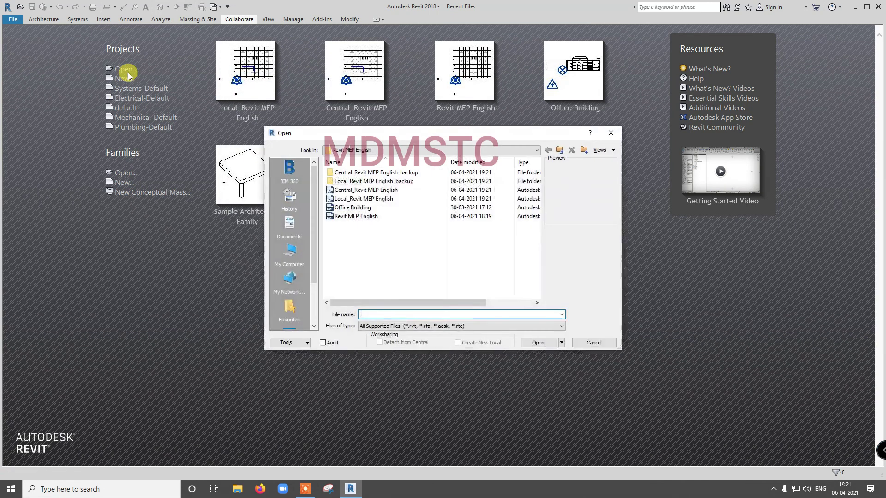
click(381, 203)
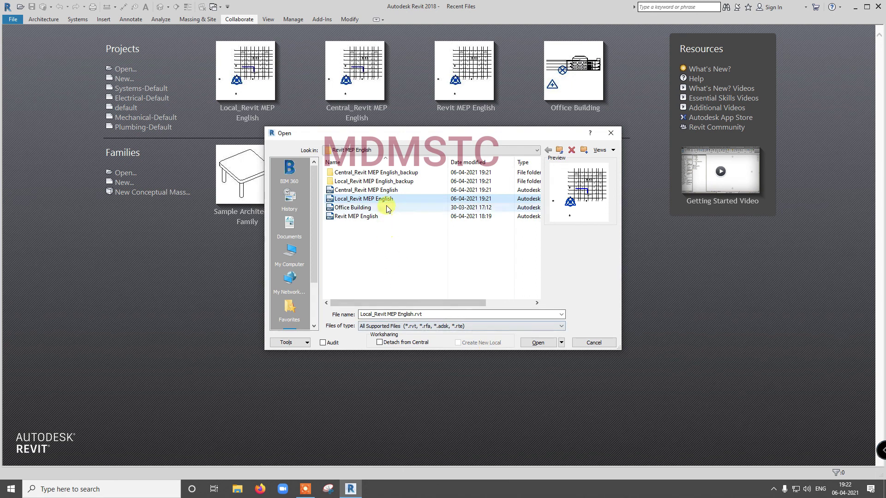
click(388, 191)
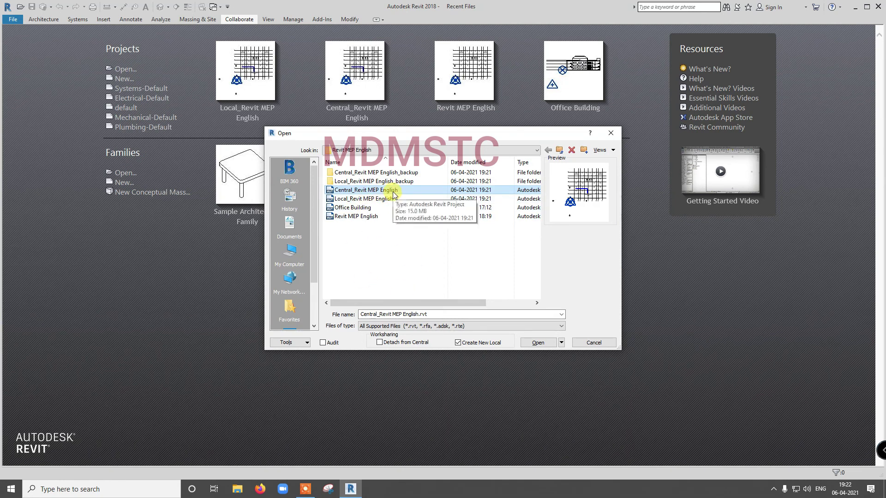
click(462, 345)
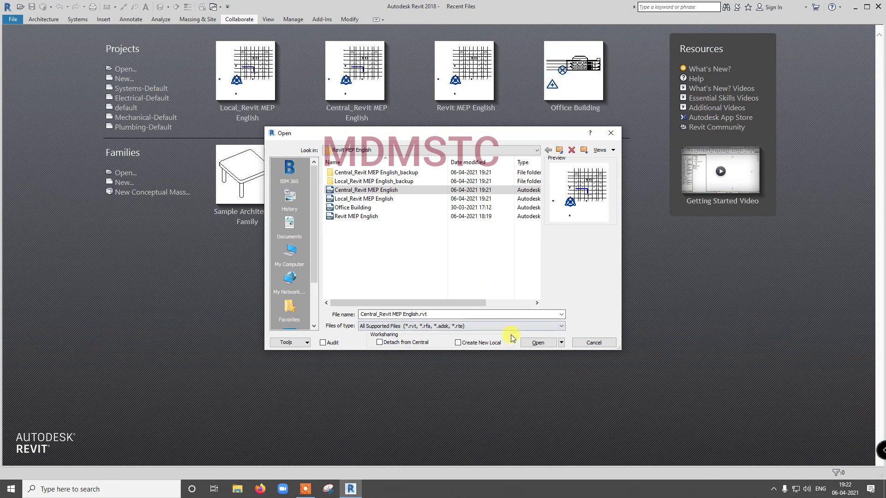
click(536, 343)
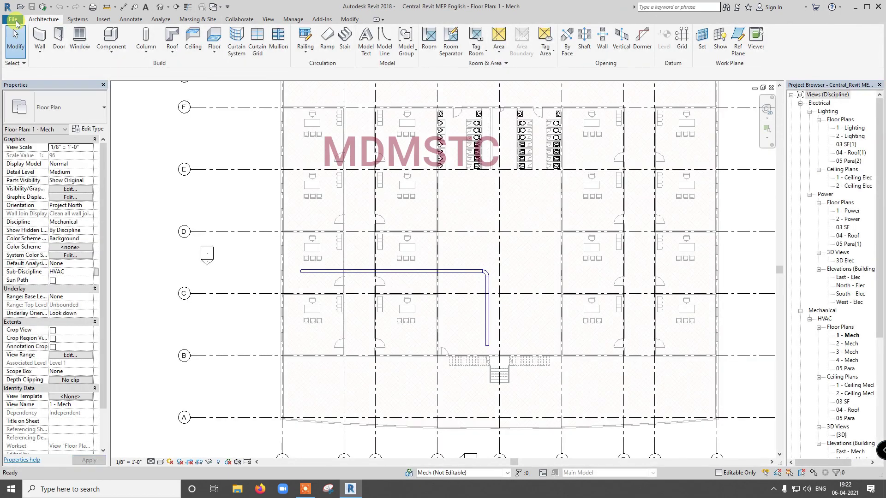
Step: Save the project as Local_Revit MEP English_Elec.rvt in the Revit MEP English folder
click(14, 20)
mouse_move(35, 138)
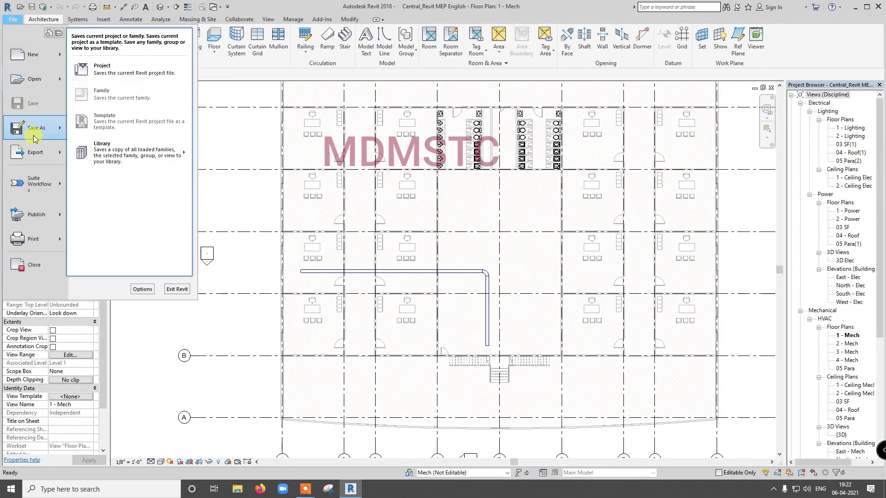
click(115, 68)
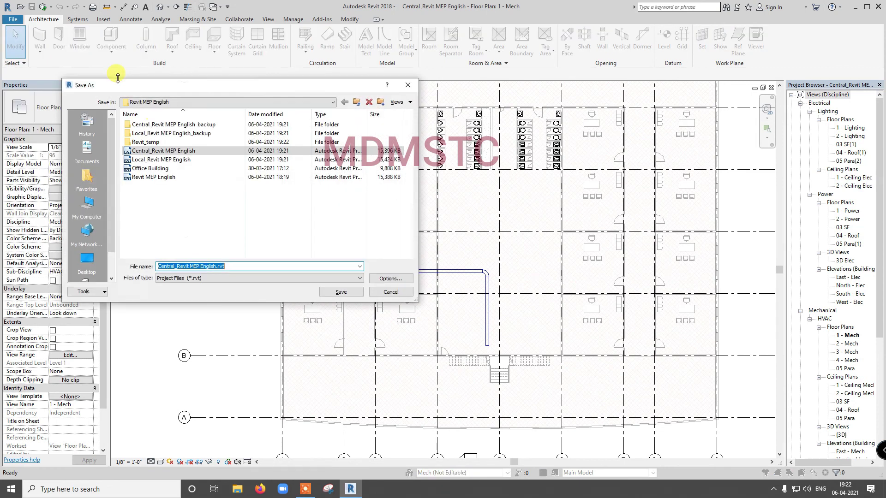
click(170, 267)
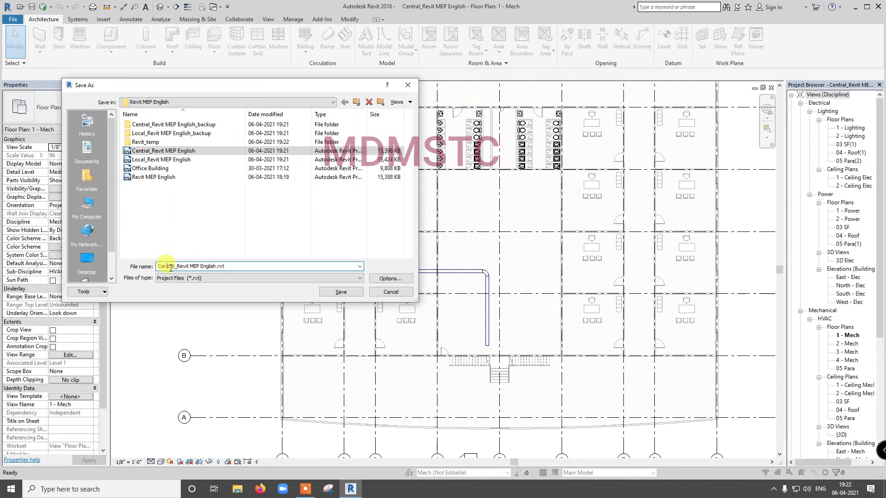
key(BackSpace)
key(BackSpace)
key(BackSpace)
key(BackSpace)
key(BackSpace)
text(lOC)
key(BackSpace)
key(BackSpace)
key(BackSpace)
text(Loc)
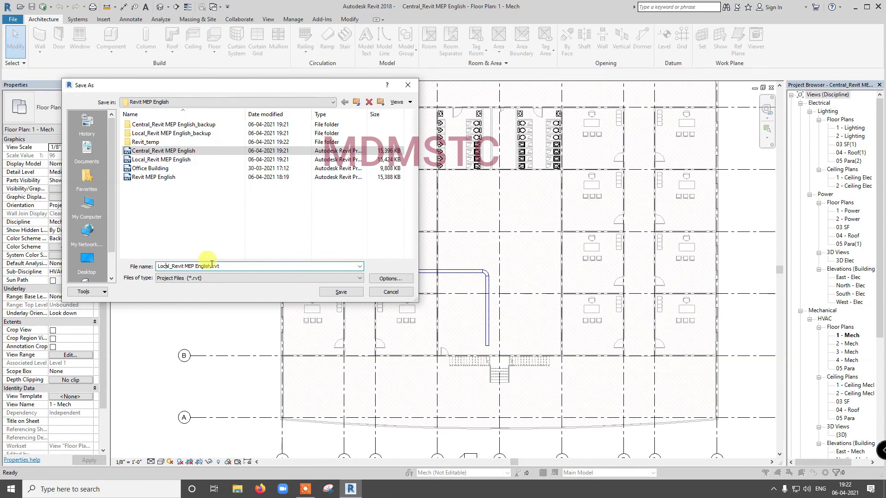
drag(212, 267, 223, 267)
text(_Elec)
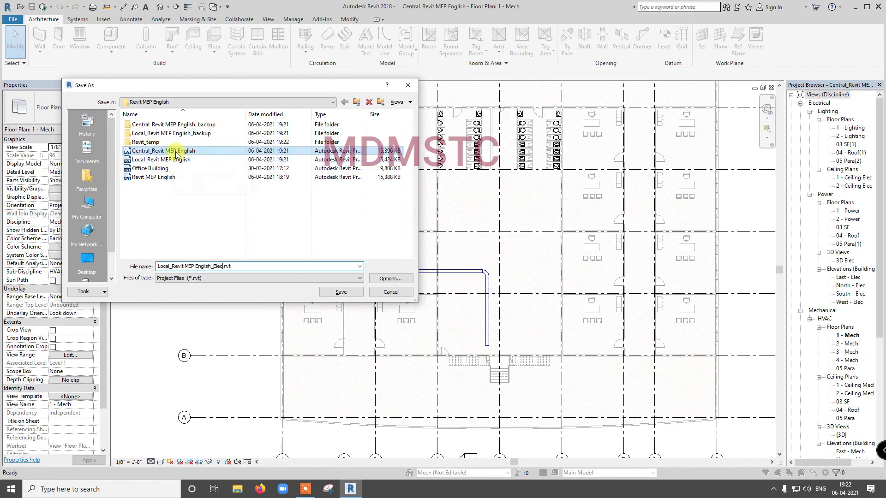
click(340, 292)
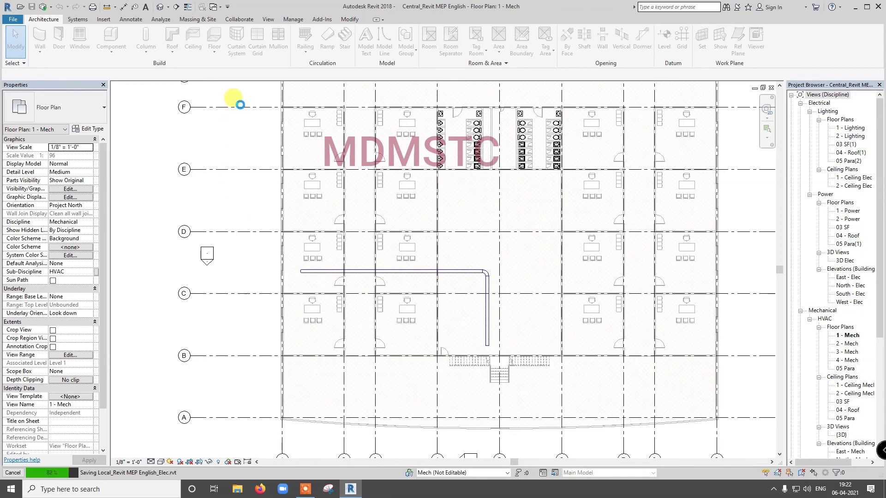
Step: Try to make the Mech workset editable as the electrical user in the worksets list
click(233, 19)
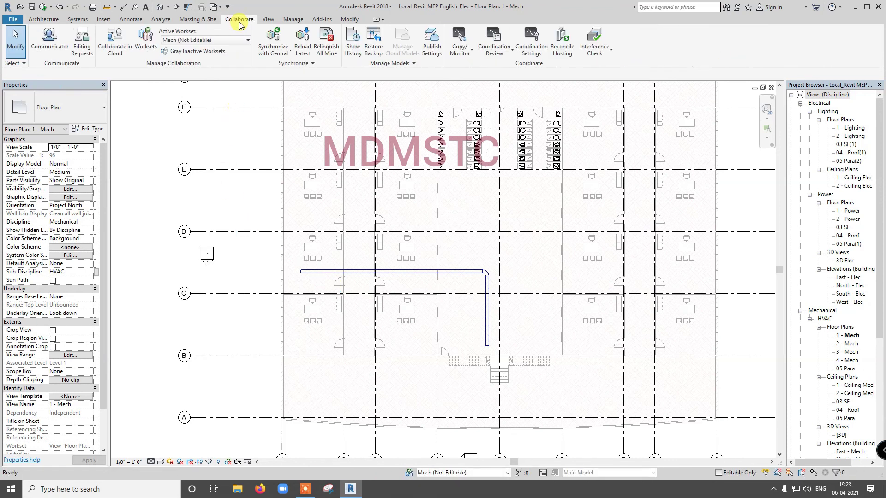
click(145, 44)
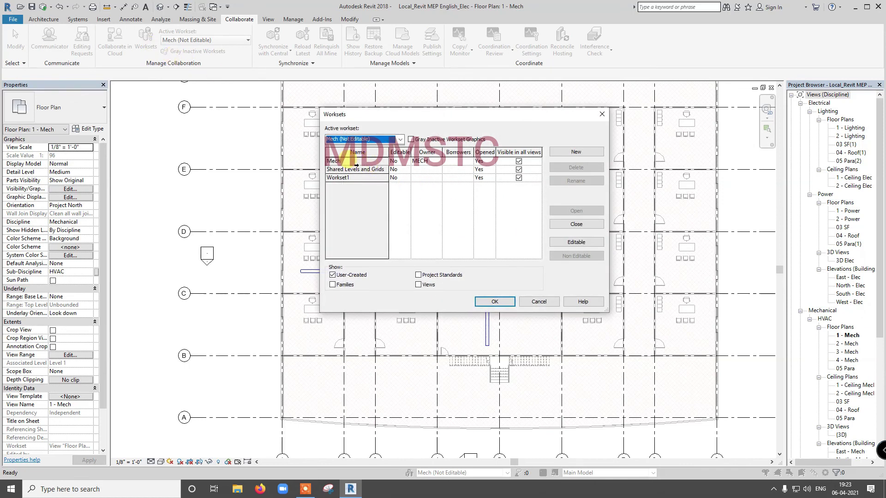
click(438, 162)
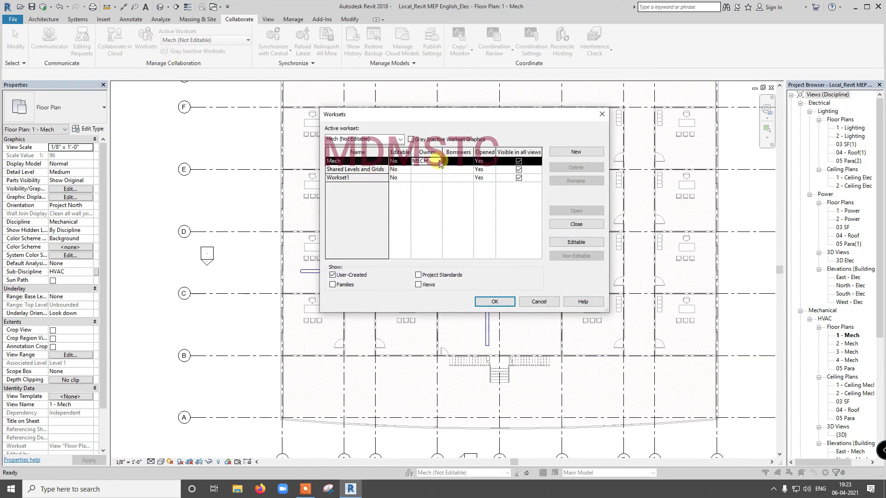
click(406, 163)
click(396, 171)
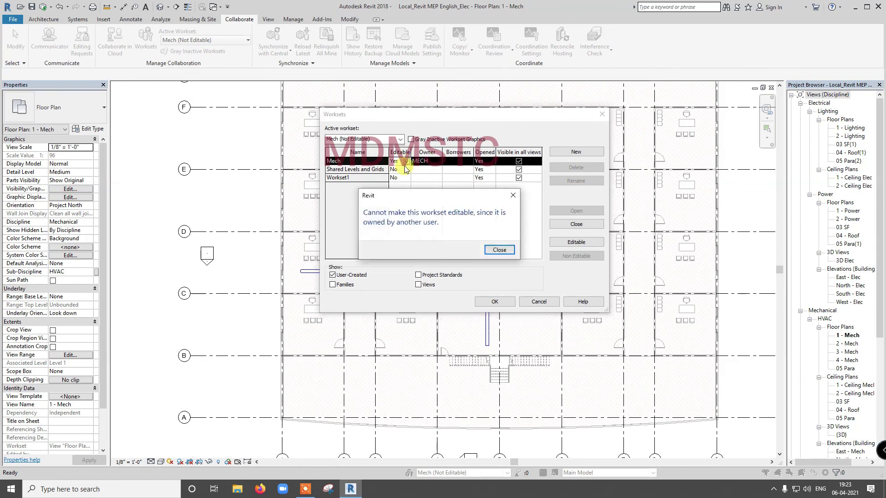
click(499, 250)
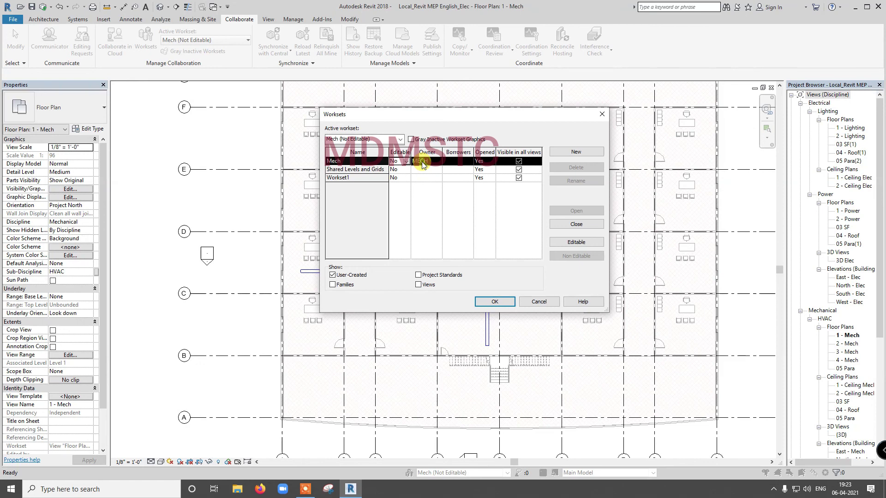
Step: Create a workset named Elec that is visible in all views and make it the active workset
click(521, 301)
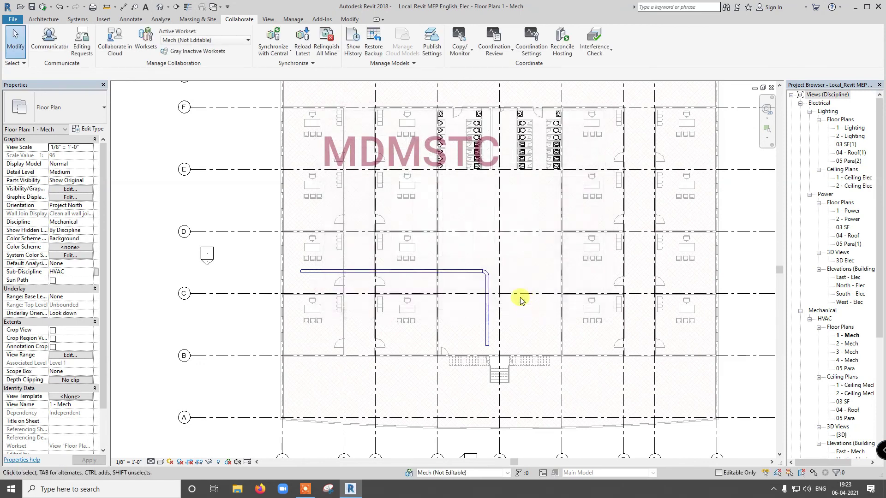
click(146, 37)
click(580, 154)
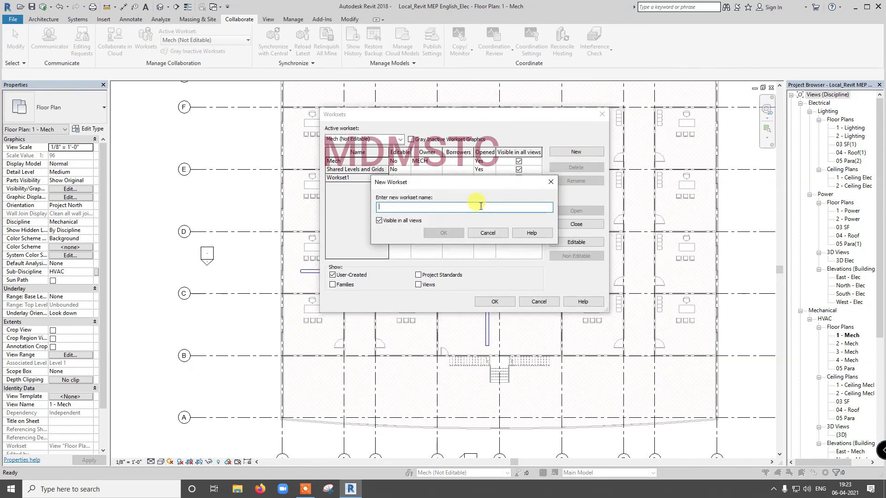
text(Ele)
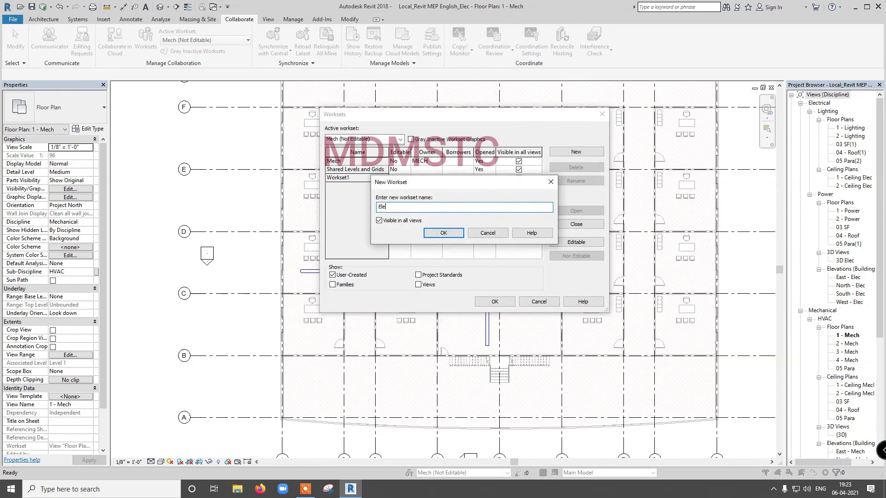
text(c)
click(452, 234)
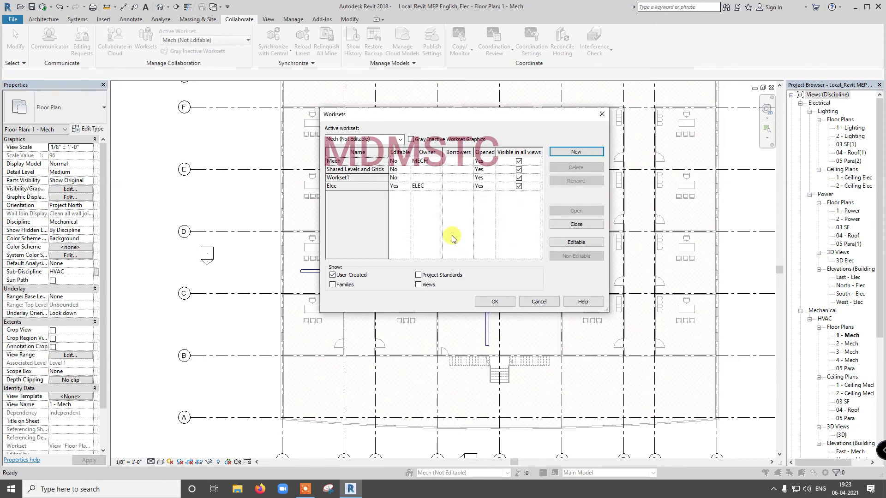
click(496, 303)
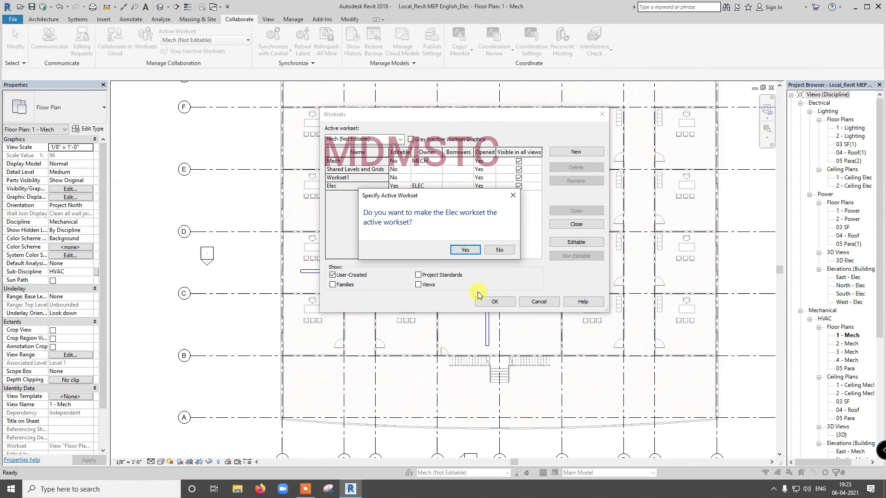
click(467, 250)
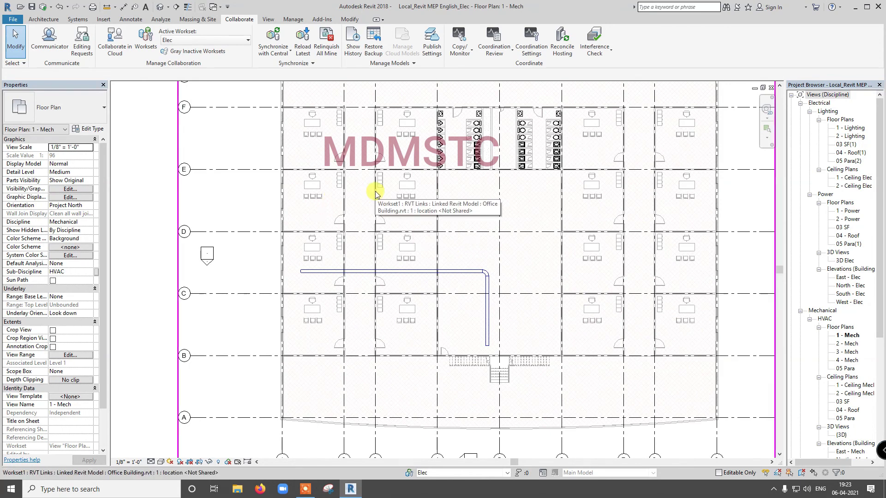
Step: Check the workset owners, try to delete the horizontal Mech duct as the electrical user, and place an editing request for it
scroll(375, 194, down, 2)
scroll(396, 272, up, 4)
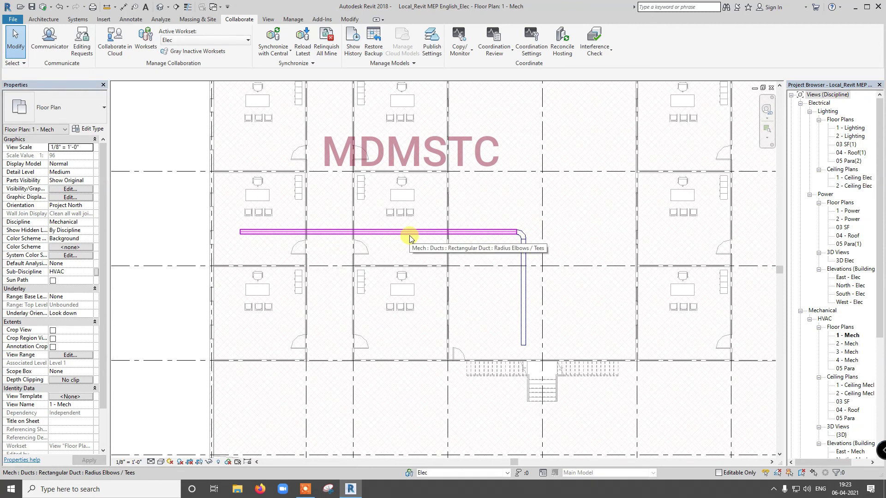
click(145, 42)
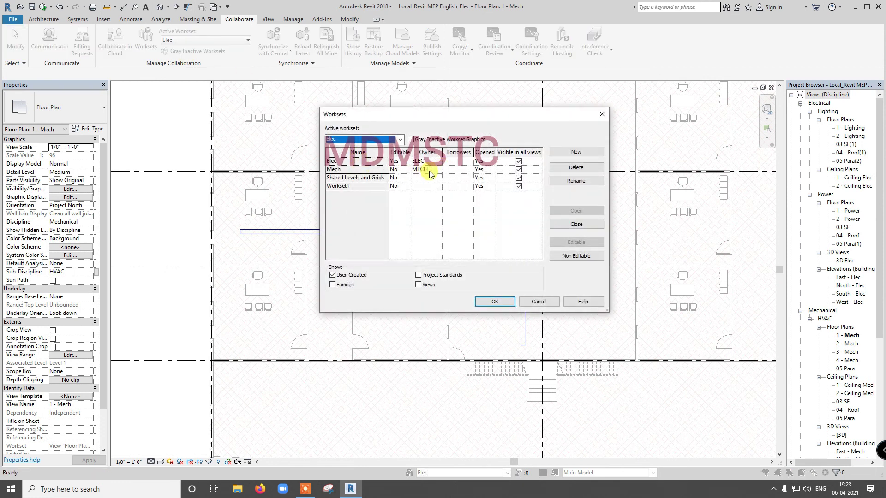
click(537, 302)
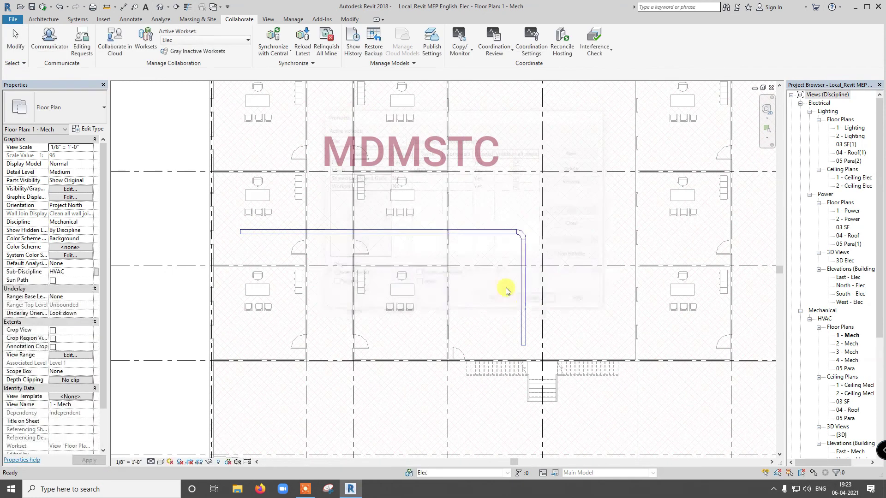
click(416, 234)
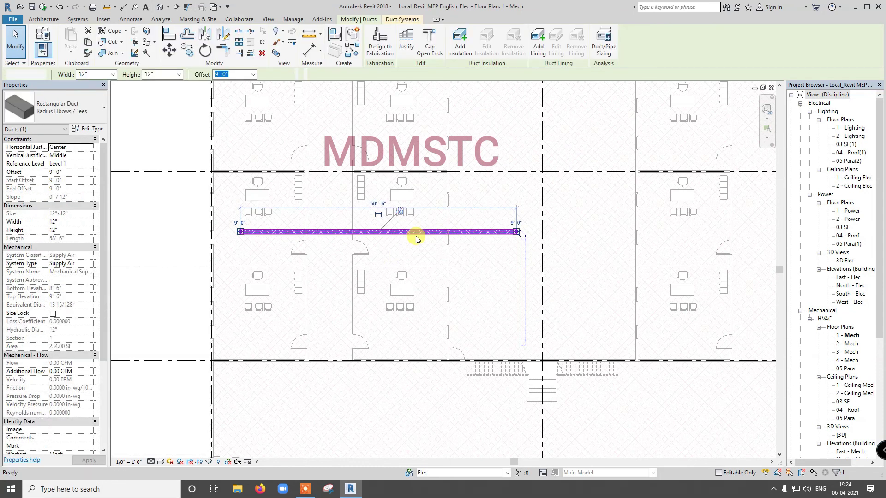
key(Delete)
drag(722, 388, 333, 111)
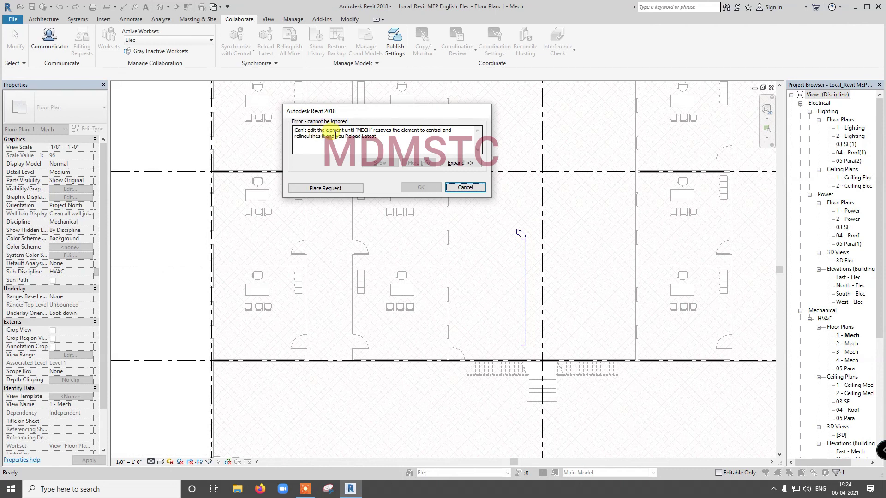
click(346, 191)
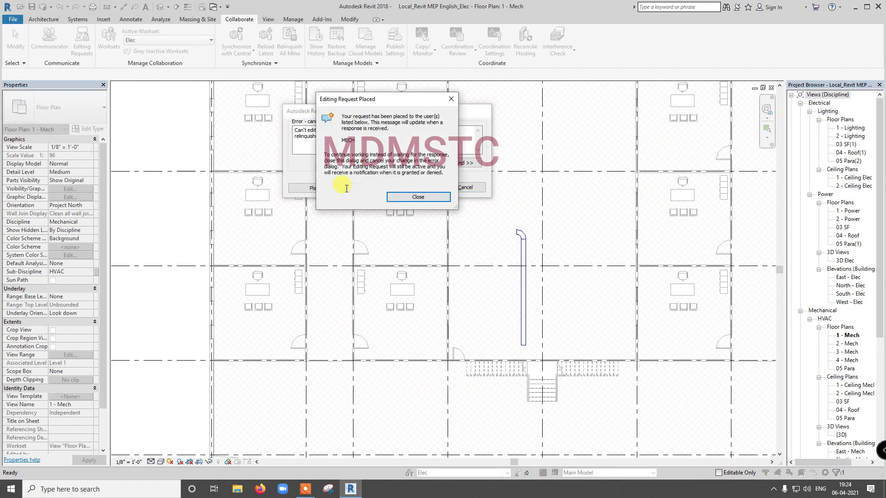
click(395, 197)
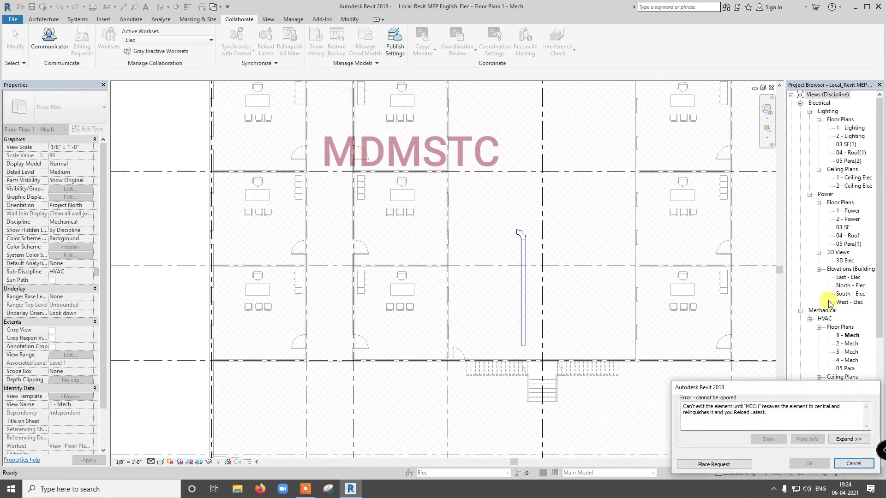
click(858, 464)
Step: Try to delete the vertical Mech duct and place an editing request for it with the mechanical user
click(523, 326)
key(Delete)
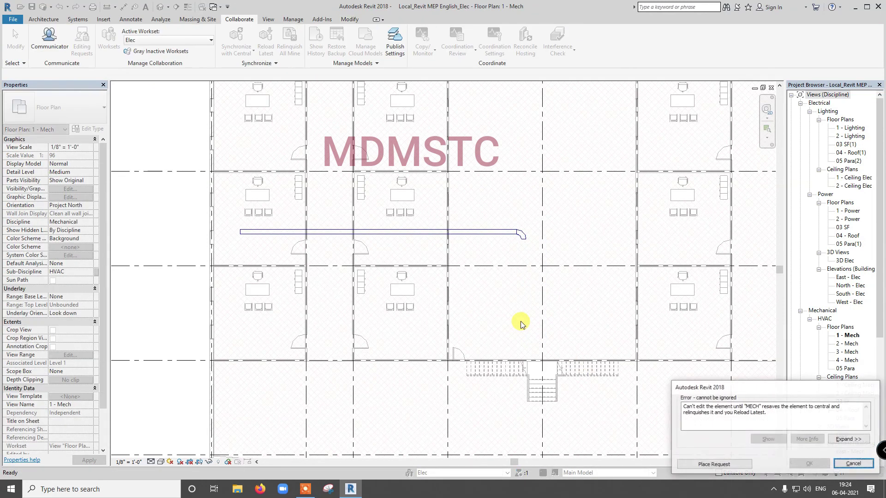
click(725, 469)
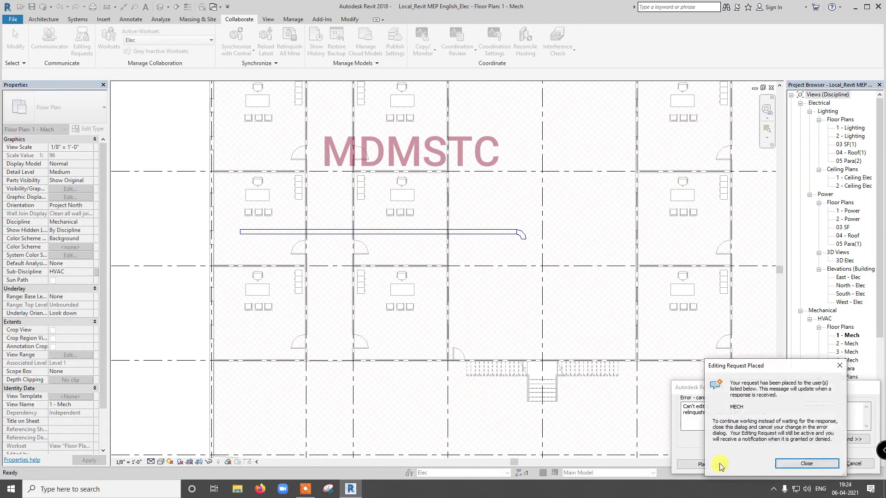
click(776, 464)
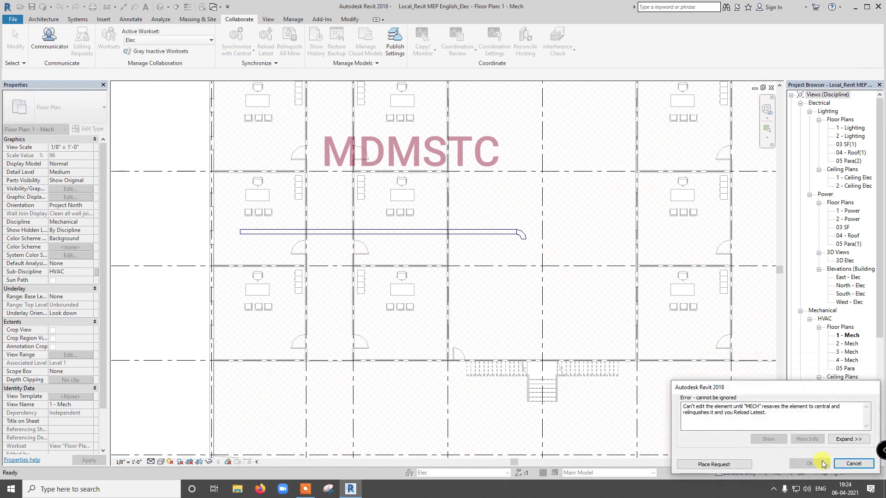
click(853, 464)
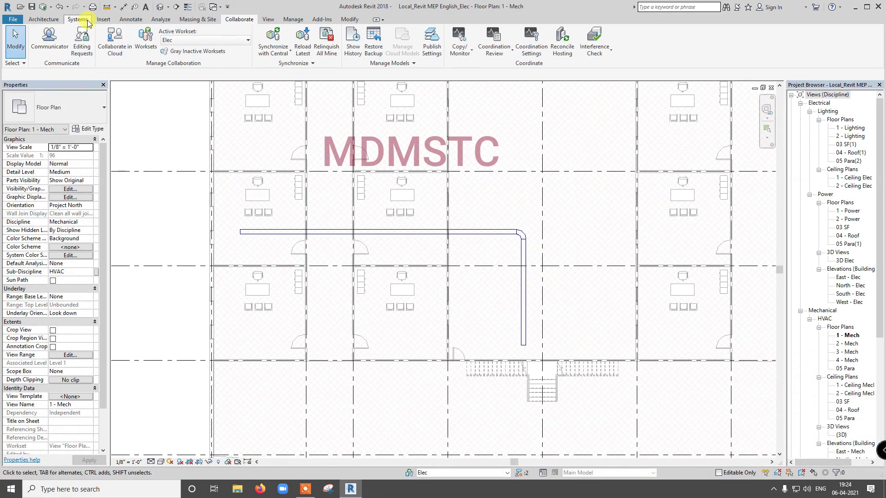
Step: Set the active workset to Mech (Not Editable)
click(220, 41)
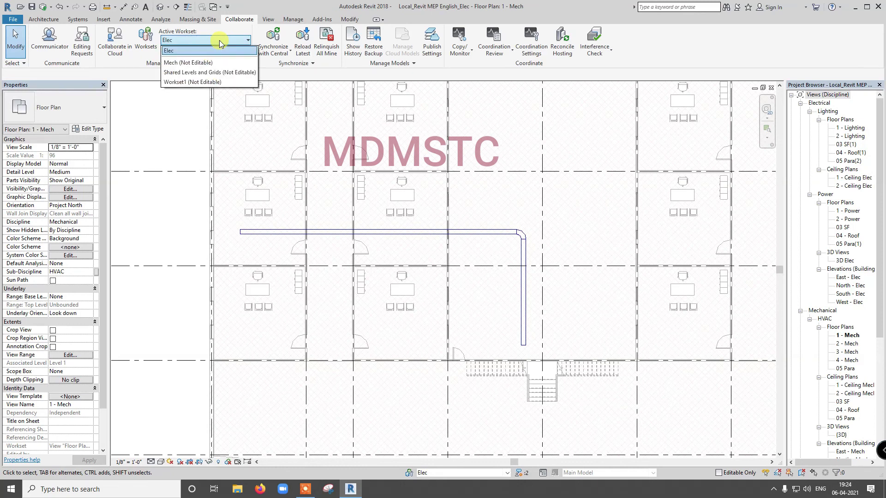
click(209, 58)
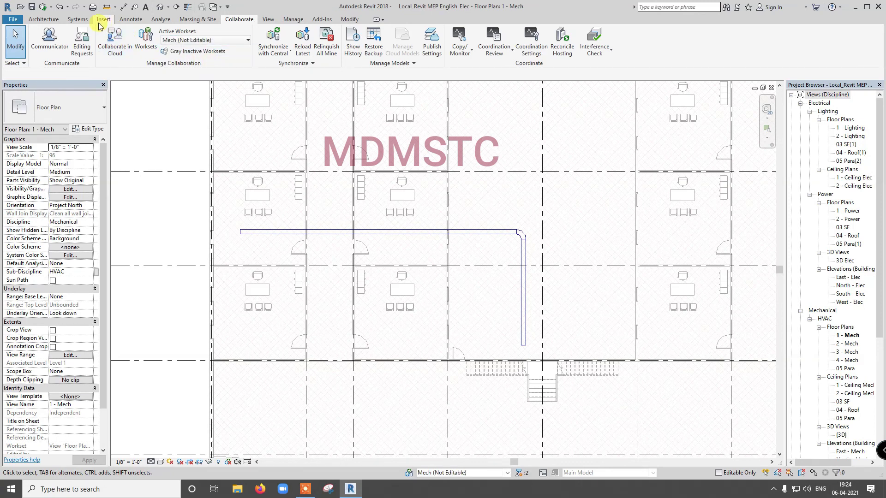
Step: Draw a trial horizontal 12" x 12" rectangular duct at 9' 0" offset above the existing horizontal run, and delete it
click(77, 19)
click(37, 48)
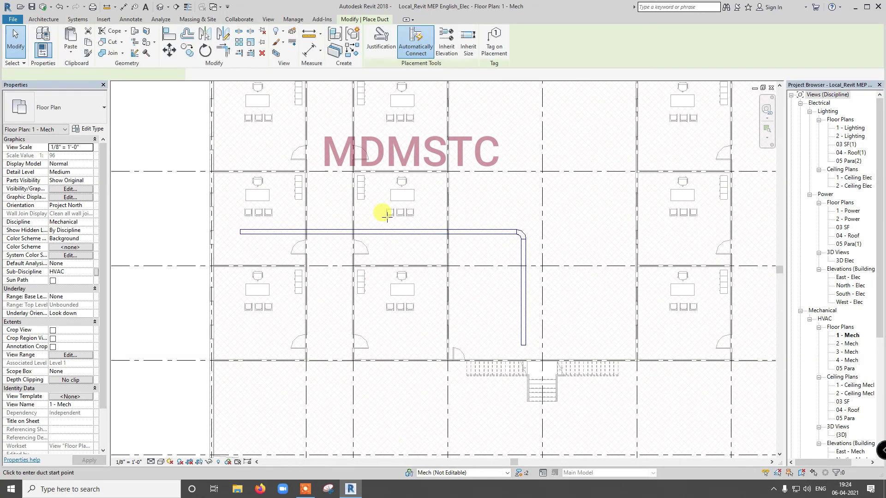
click(334, 202)
click(496, 202)
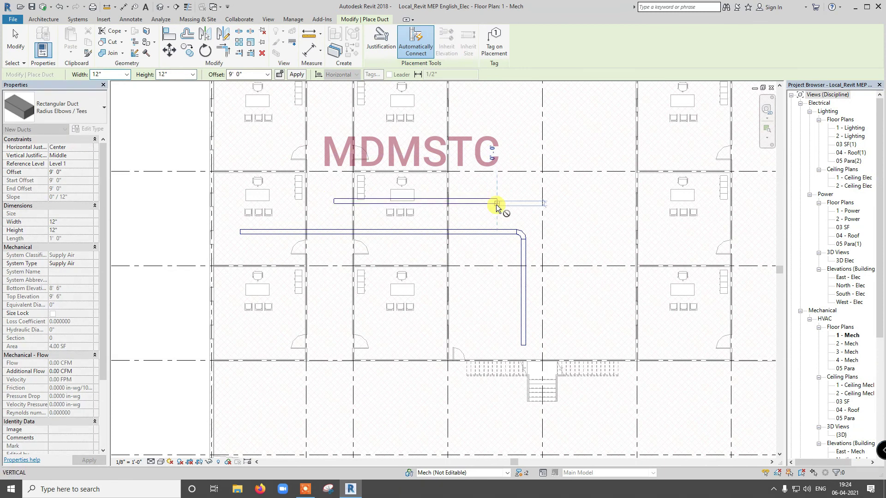
key(Escape)
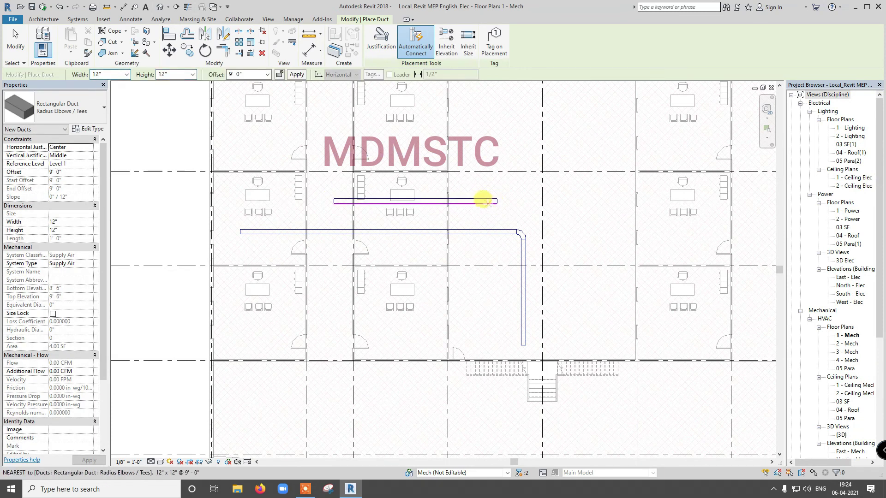
click(15, 44)
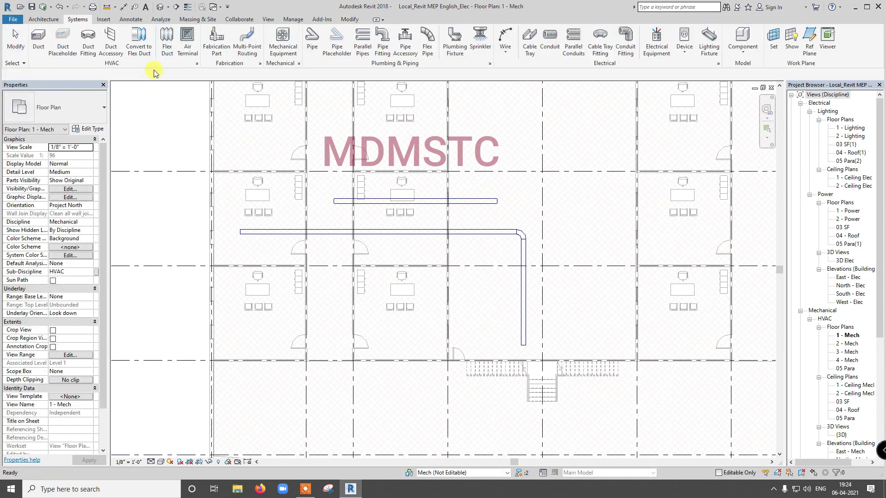
click(487, 203)
key(Delete)
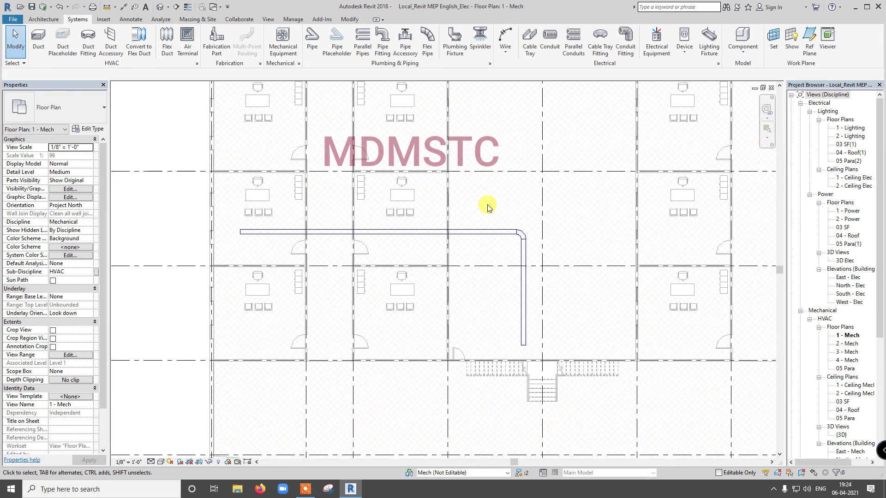
Step: Synchronize with Central_Revit MEP English.rvt, saving the local file before and after, and close the project, relinquishing its elements and worksets
click(238, 19)
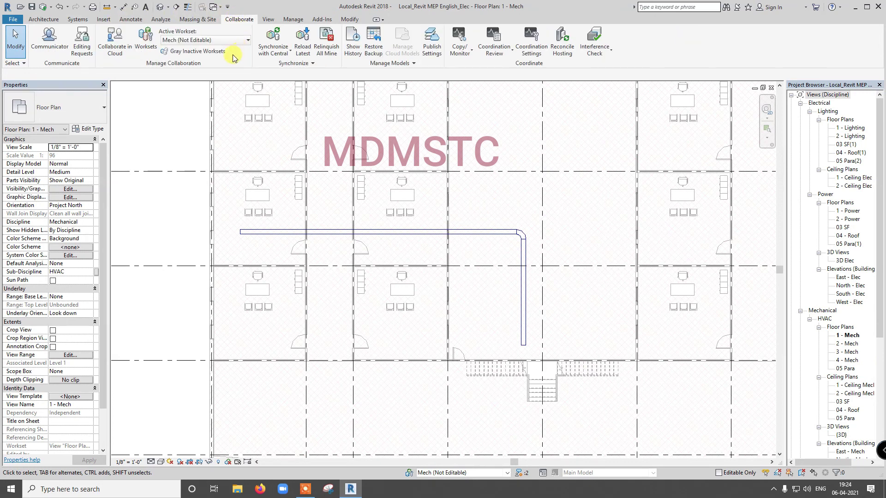
click(146, 41)
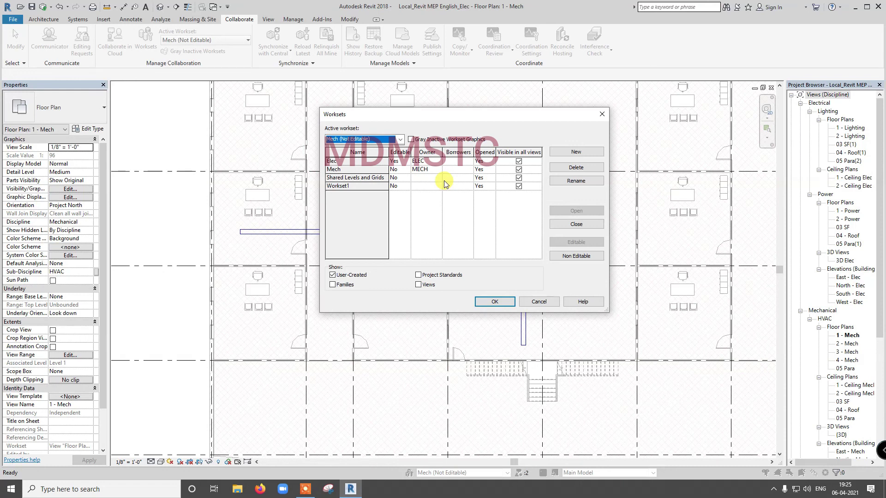
click(502, 304)
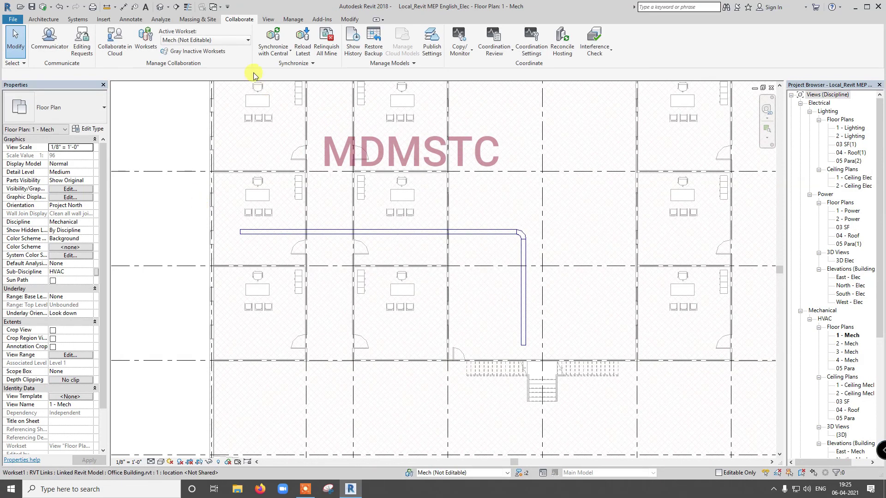
click(273, 36)
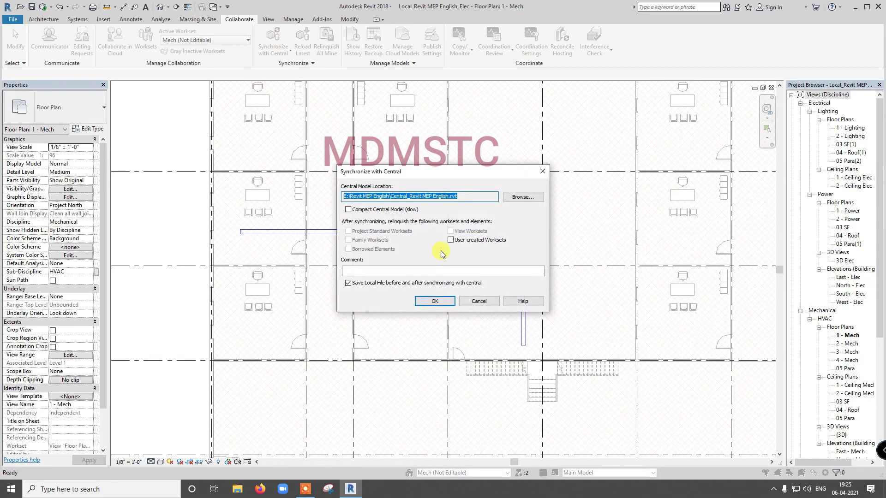
click(436, 300)
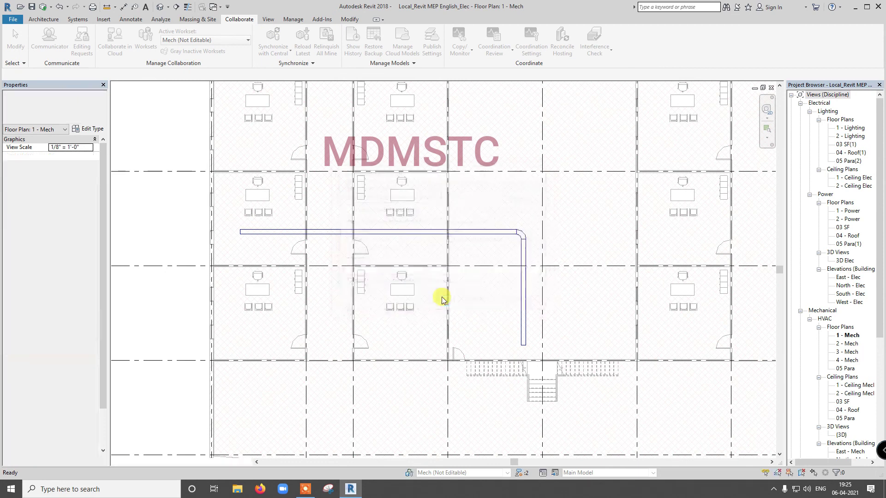
click(773, 89)
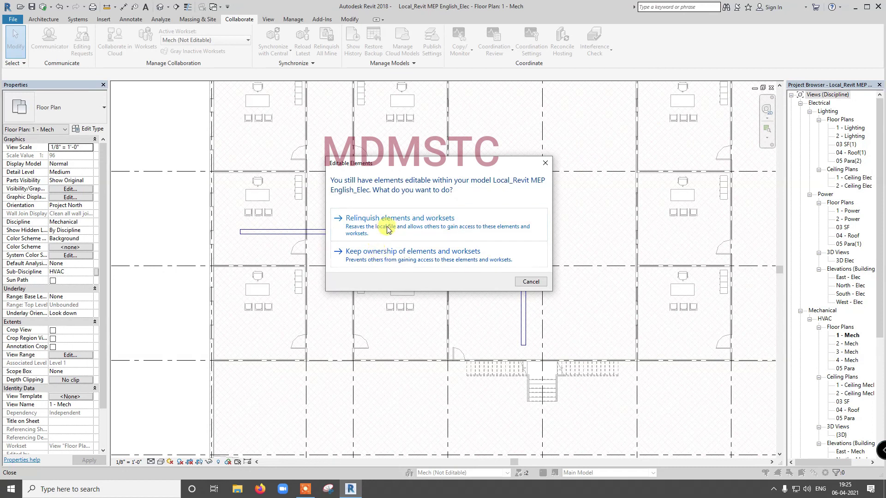
click(387, 228)
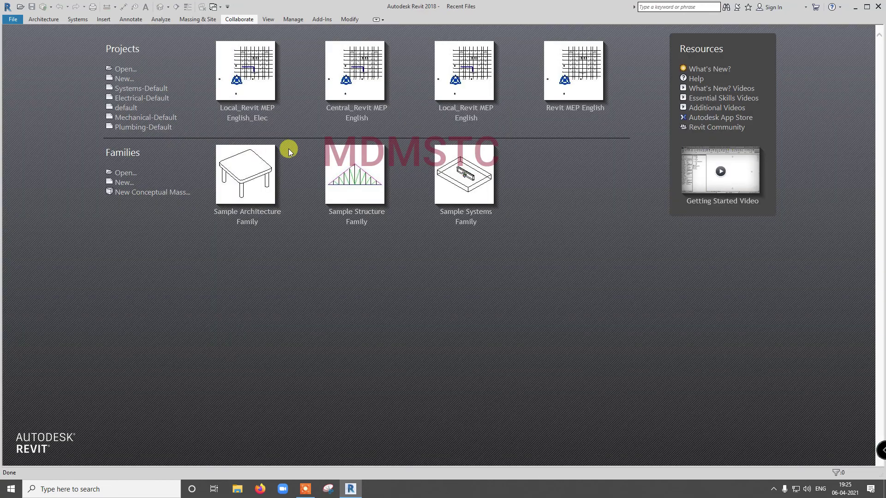
Step: Open the Local_Revit MEP English file from the Revit MEP English folder as the electrical user and try to save it
click(124, 70)
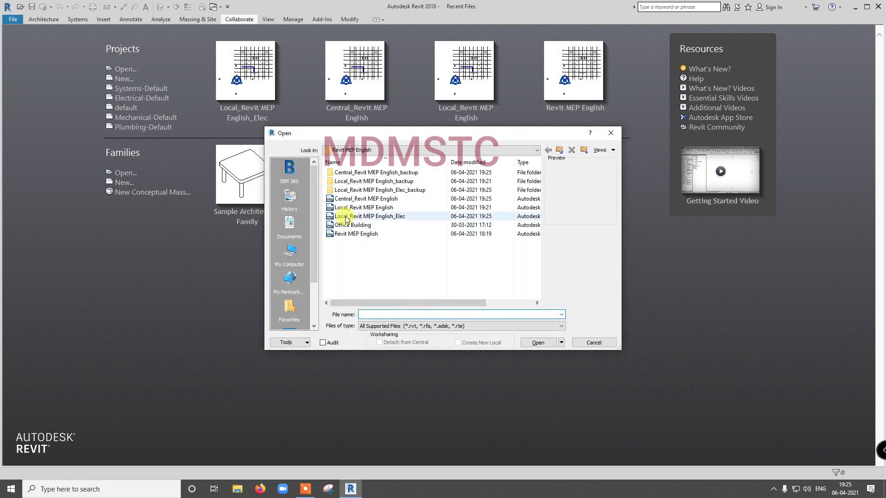
click(363, 208)
click(538, 342)
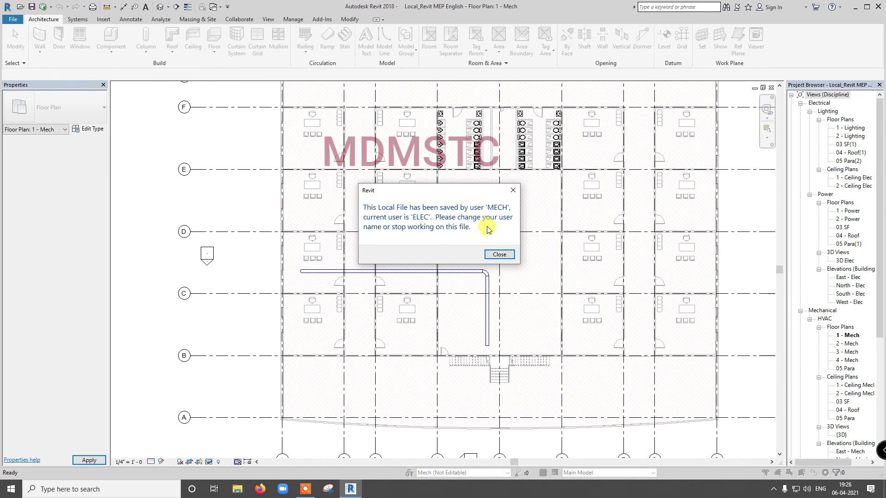
click(500, 254)
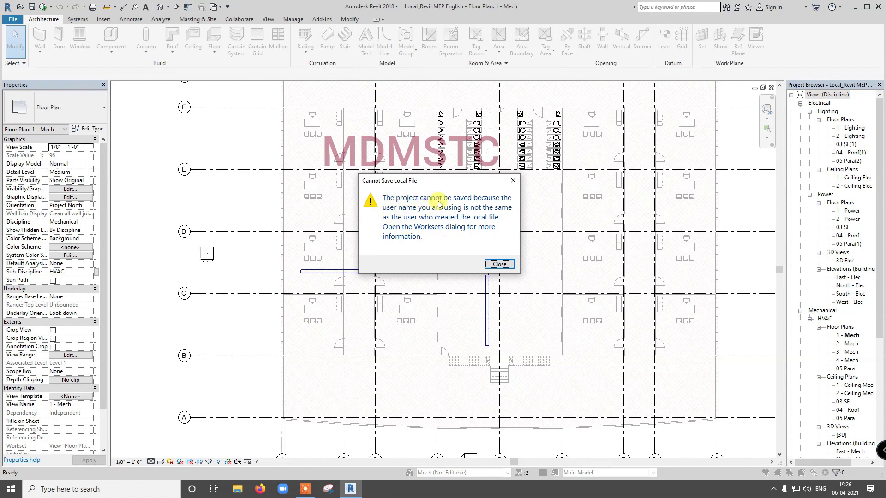
click(501, 264)
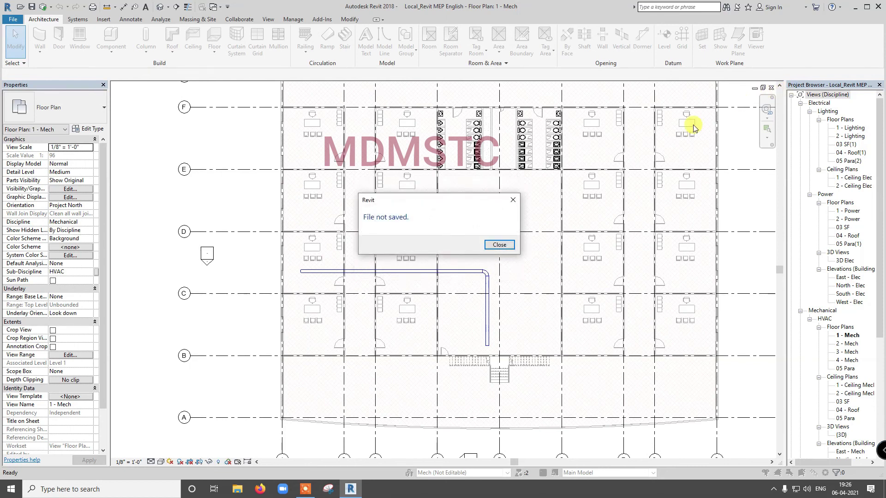
Step: Close the unsaved local project and set the Revit username to MECH
click(500, 245)
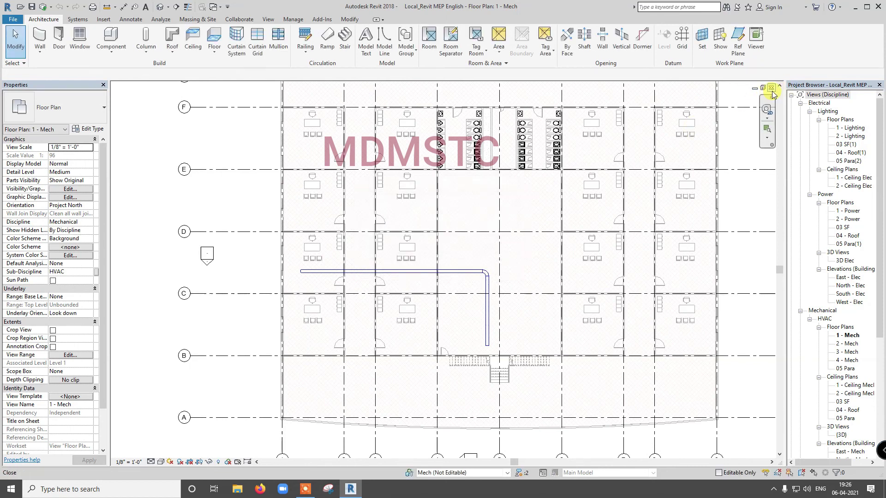
click(771, 87)
click(13, 18)
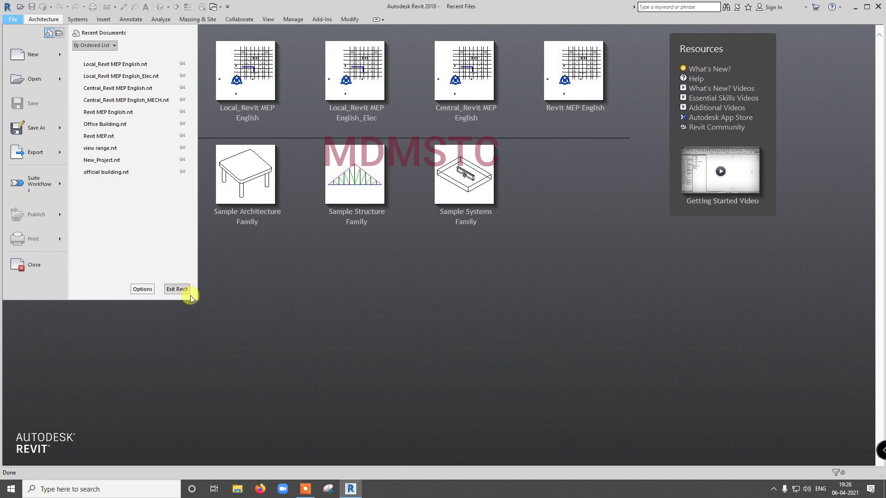
click(151, 290)
double_click(340, 130)
text(ELEC)
double_click(340, 130)
text(MECH)
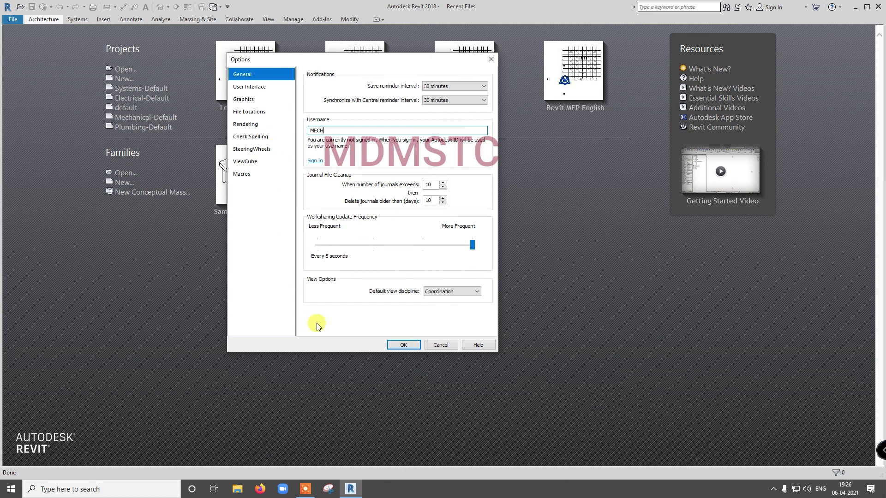
click(402, 344)
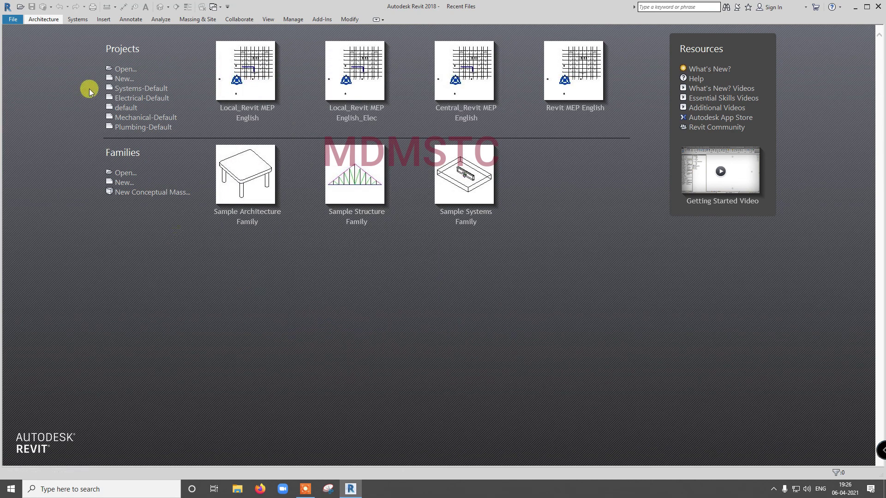
Step: Open the Local_Revit MEP English file, grant the editing request for the vertical duct and deny the other request
click(123, 69)
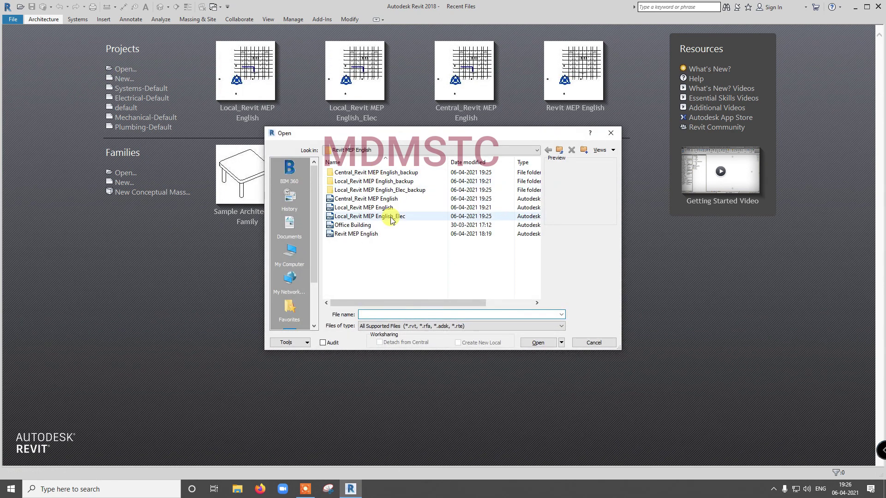
click(386, 207)
click(549, 343)
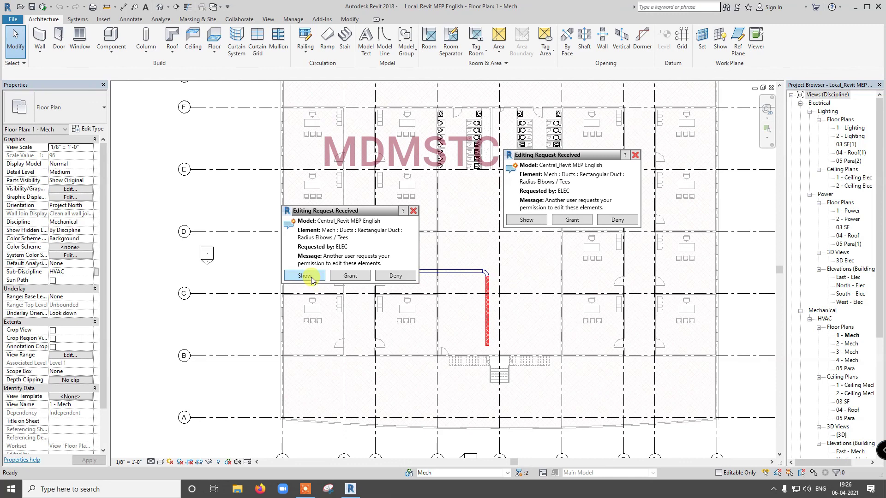
click(350, 275)
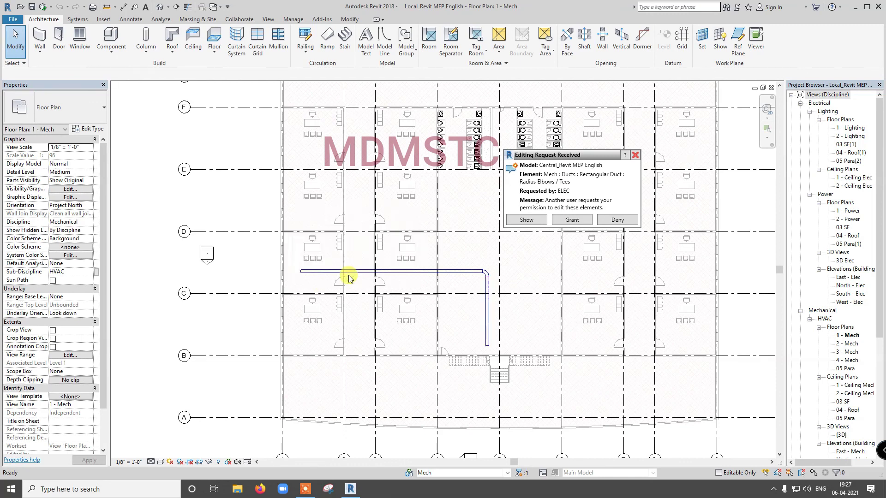
click(625, 222)
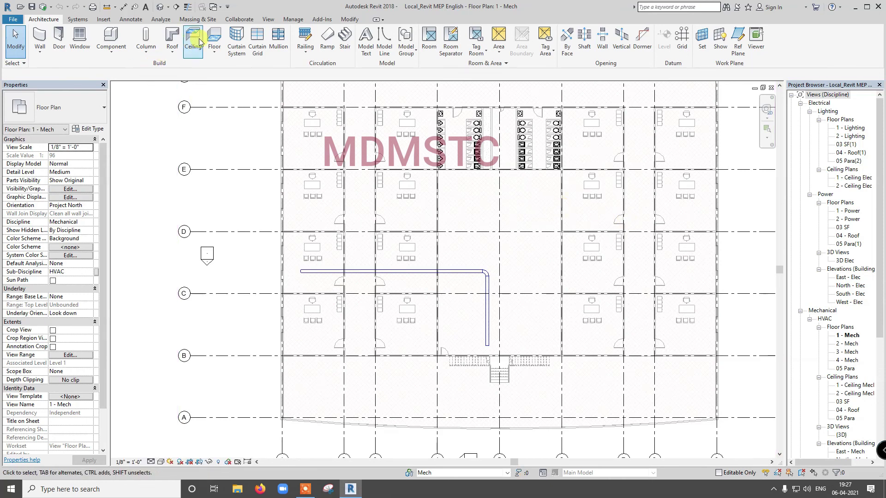
Step: Examine the owners, borrowers and editable status of the project's worksets
click(249, 20)
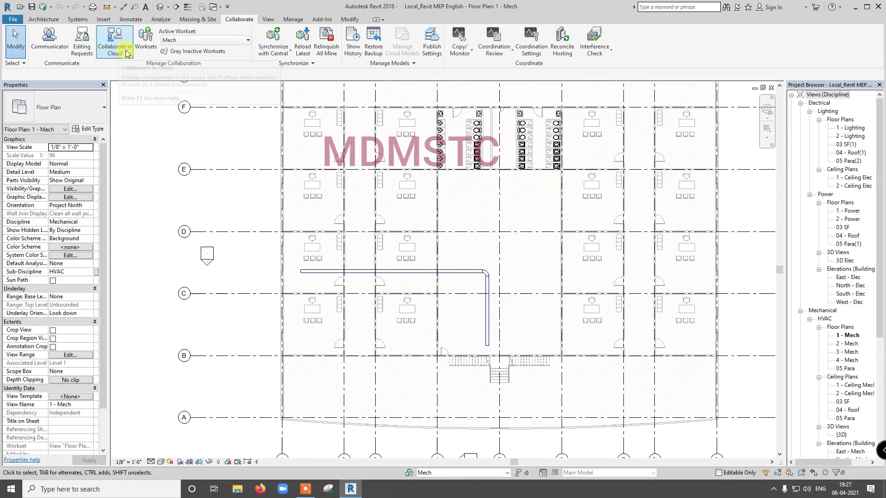
click(140, 49)
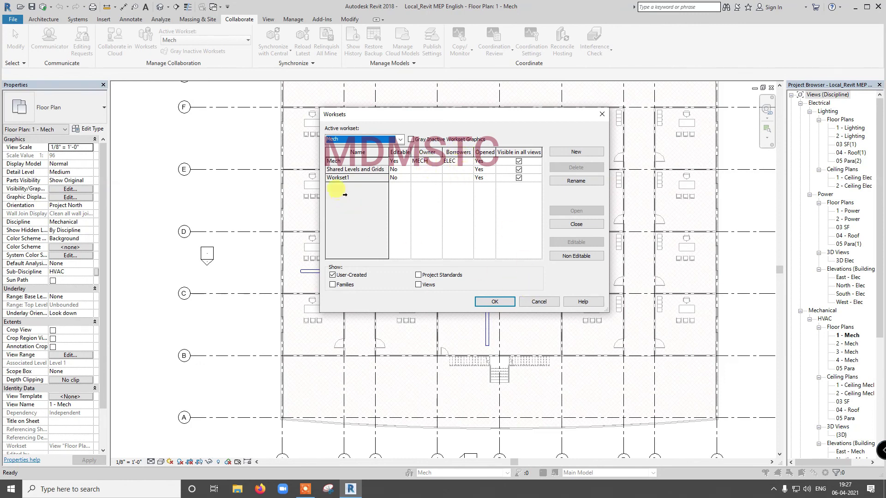
click(539, 302)
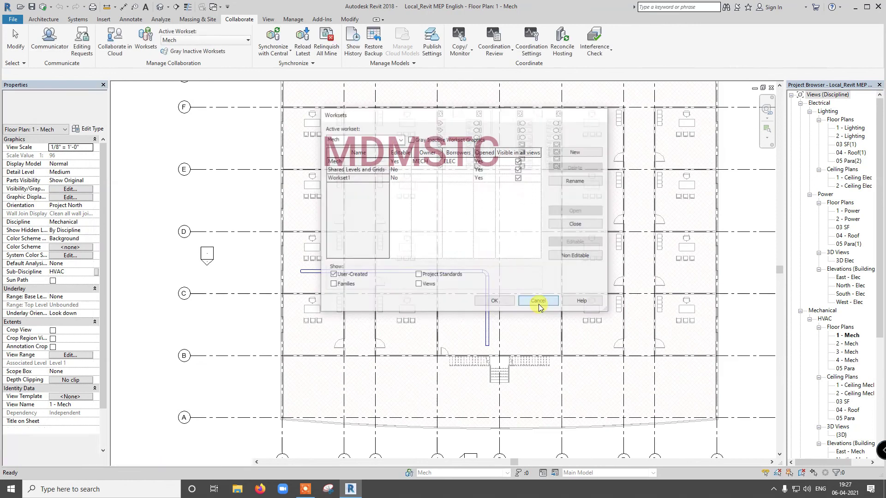
Step: Synchronize the mechanical local file with central and review the updated workset list
click(280, 56)
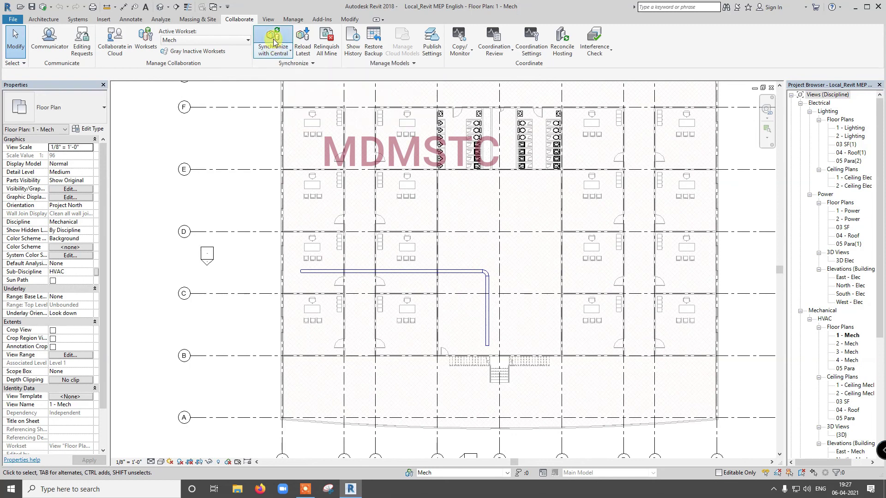
click(435, 301)
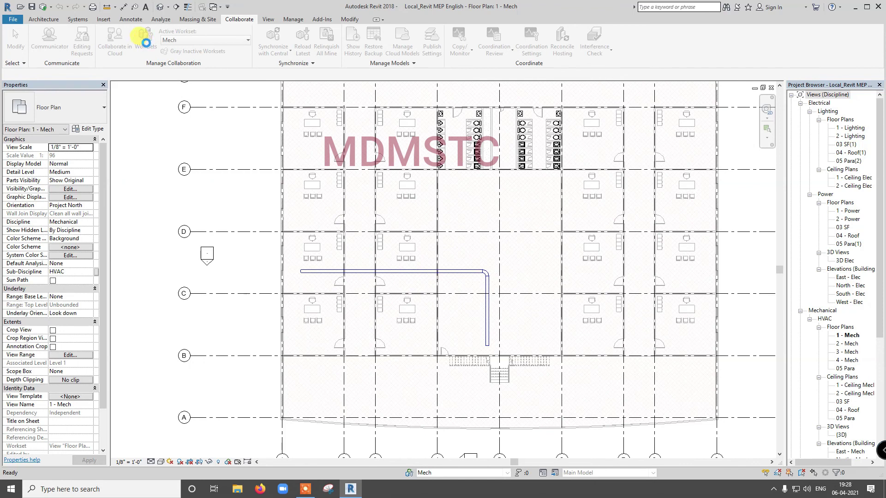
click(146, 44)
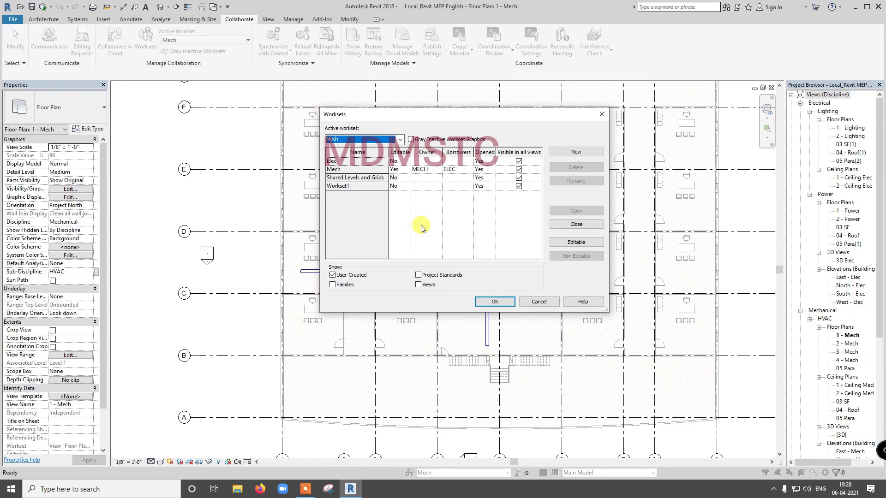
click(495, 302)
Step: Save the mechanical local file and close it, keeping ownership of its elements and worksets
click(32, 7)
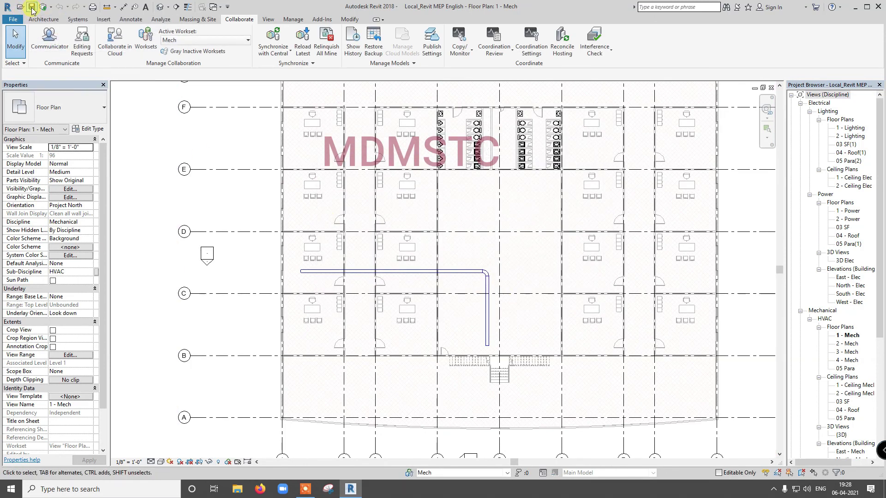
click(771, 87)
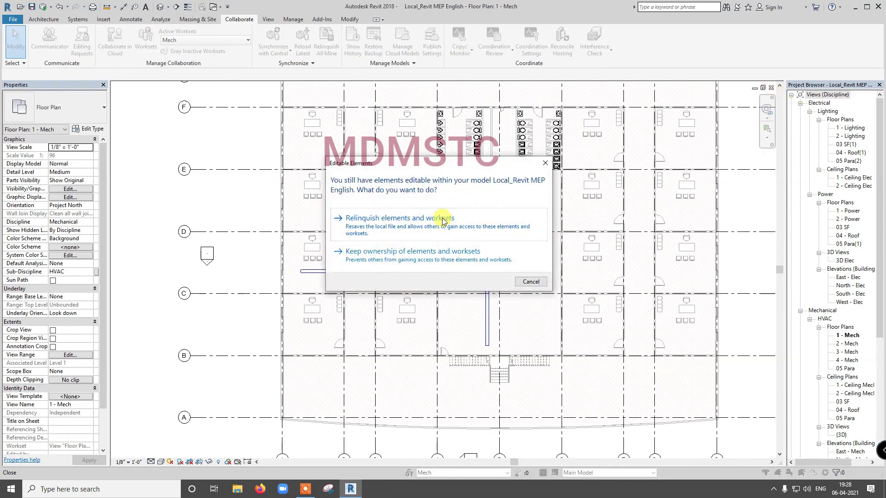
click(429, 259)
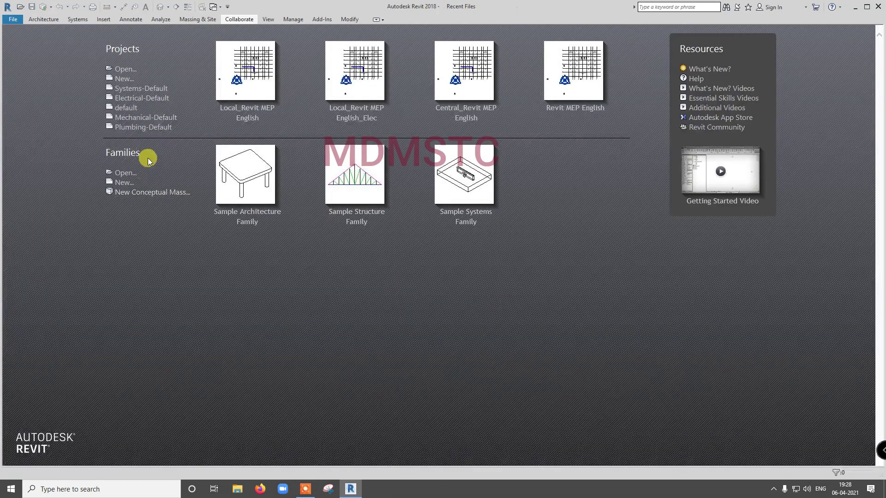
Step: Set the Revit username to ELEC in the general options
click(138, 289)
click(337, 130)
double_click(337, 130)
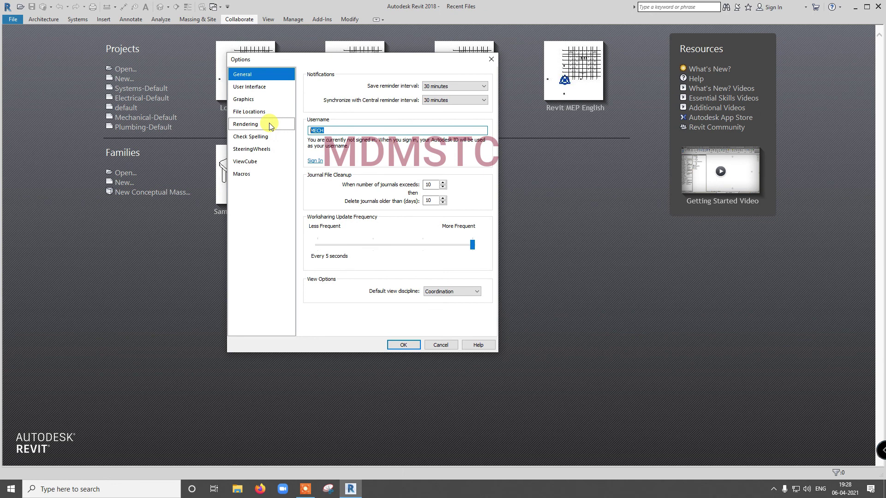
text(ELE)
click(394, 344)
Step: Open the Local_Revit MEP English_Elec file from the Revit MEP English folder
click(123, 70)
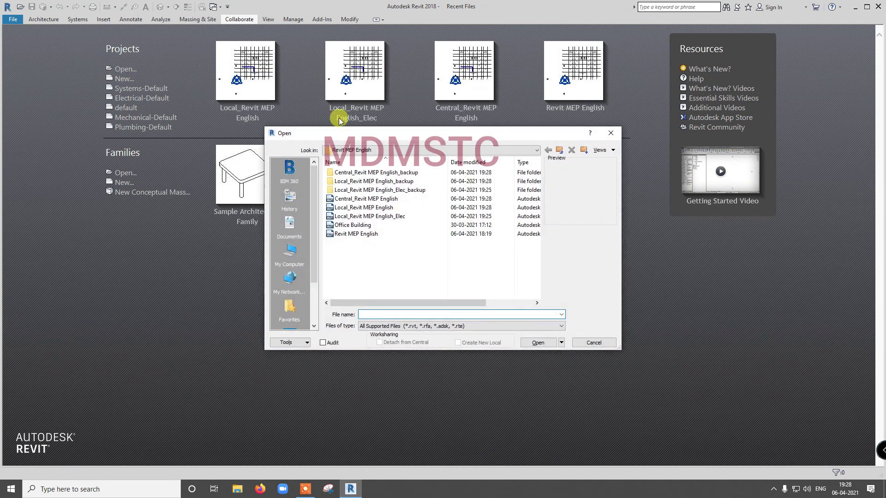
click(421, 217)
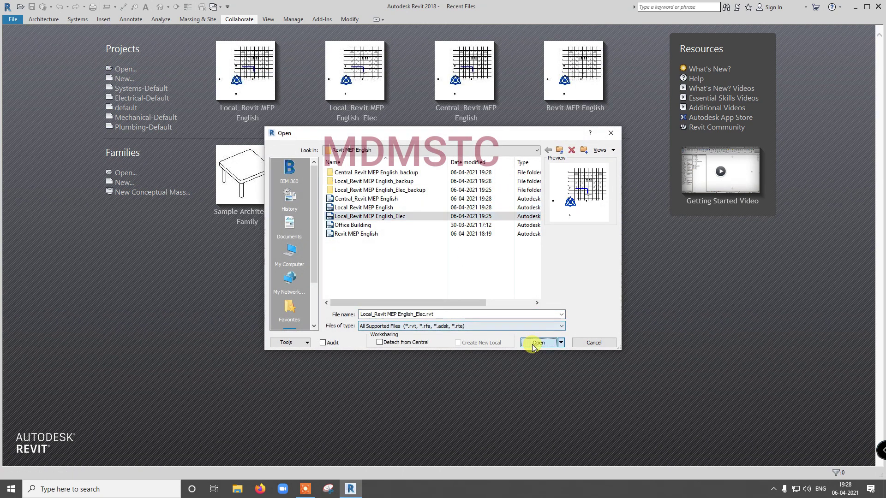
click(535, 343)
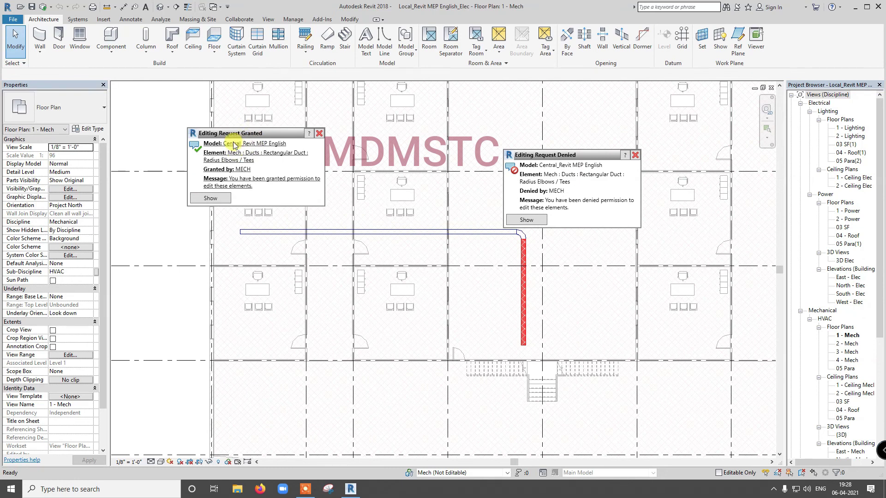
Step: Dismiss the granted and denied editing request notices and delete the vertical duct below the elbow
click(219, 203)
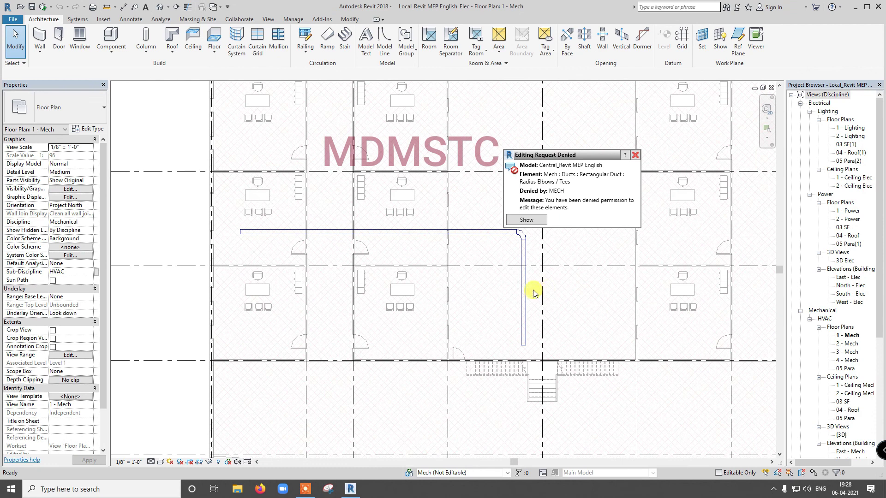
click(524, 261)
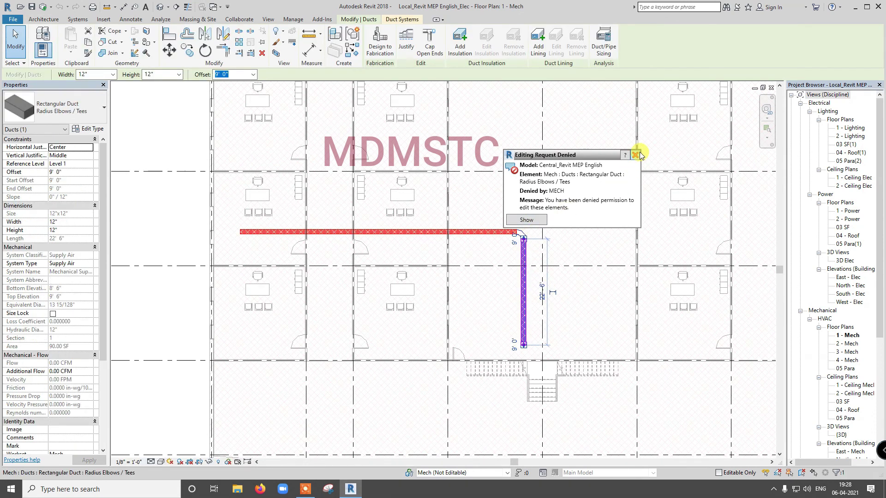
click(635, 155)
key(Delete)
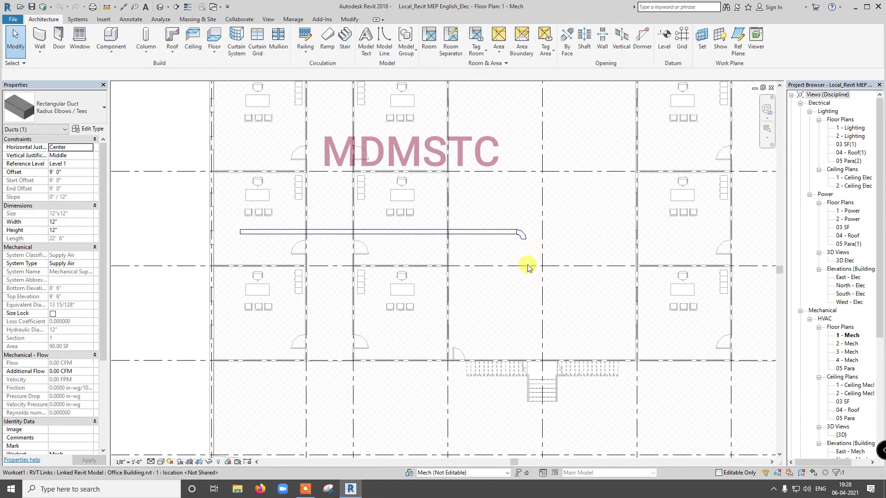
Step: Try to delete the horizontal duct run as the electrical user, without placing an editing request
click(495, 232)
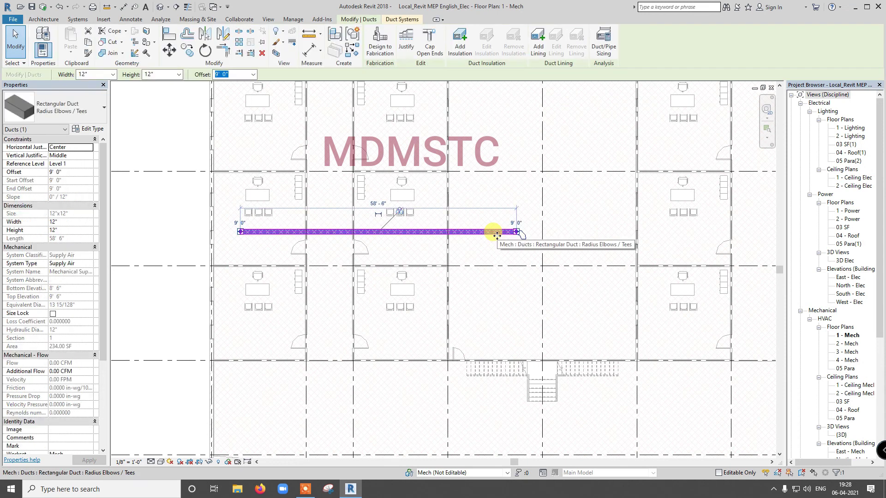
key(Delete)
drag(779, 387, 445, 219)
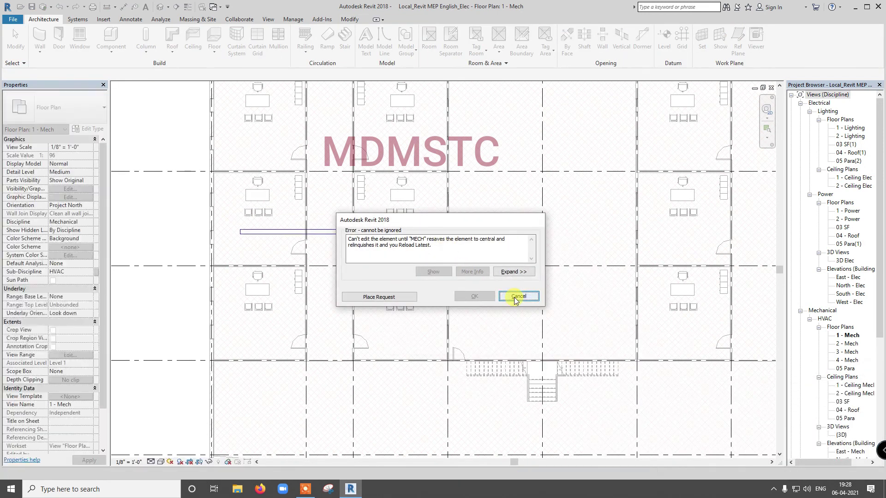
click(515, 297)
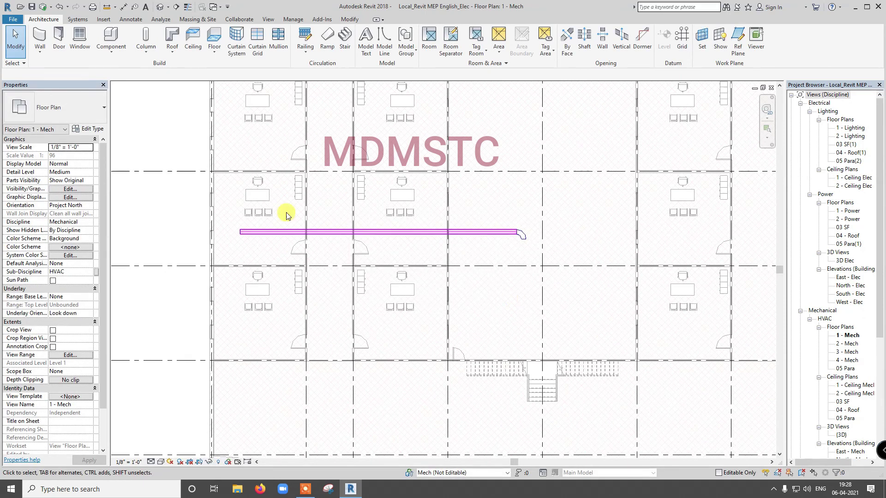
Step: Display the worksharing and synchronization commands for the electrical local file
click(238, 20)
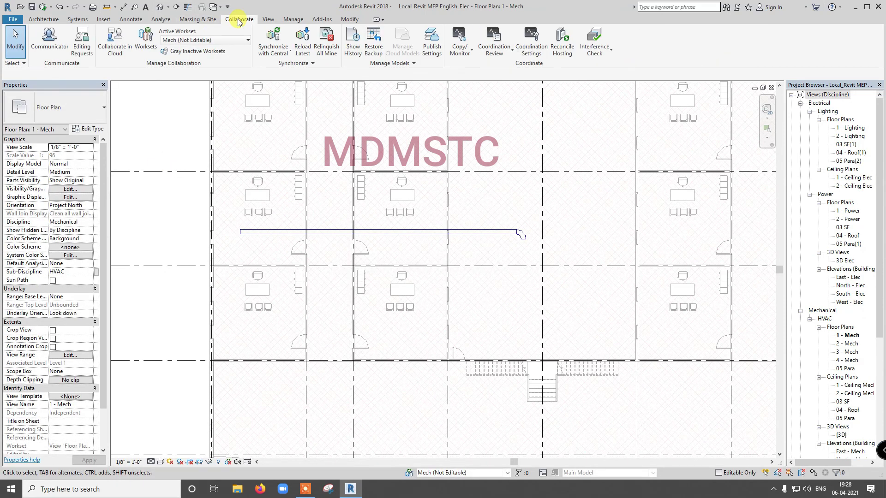